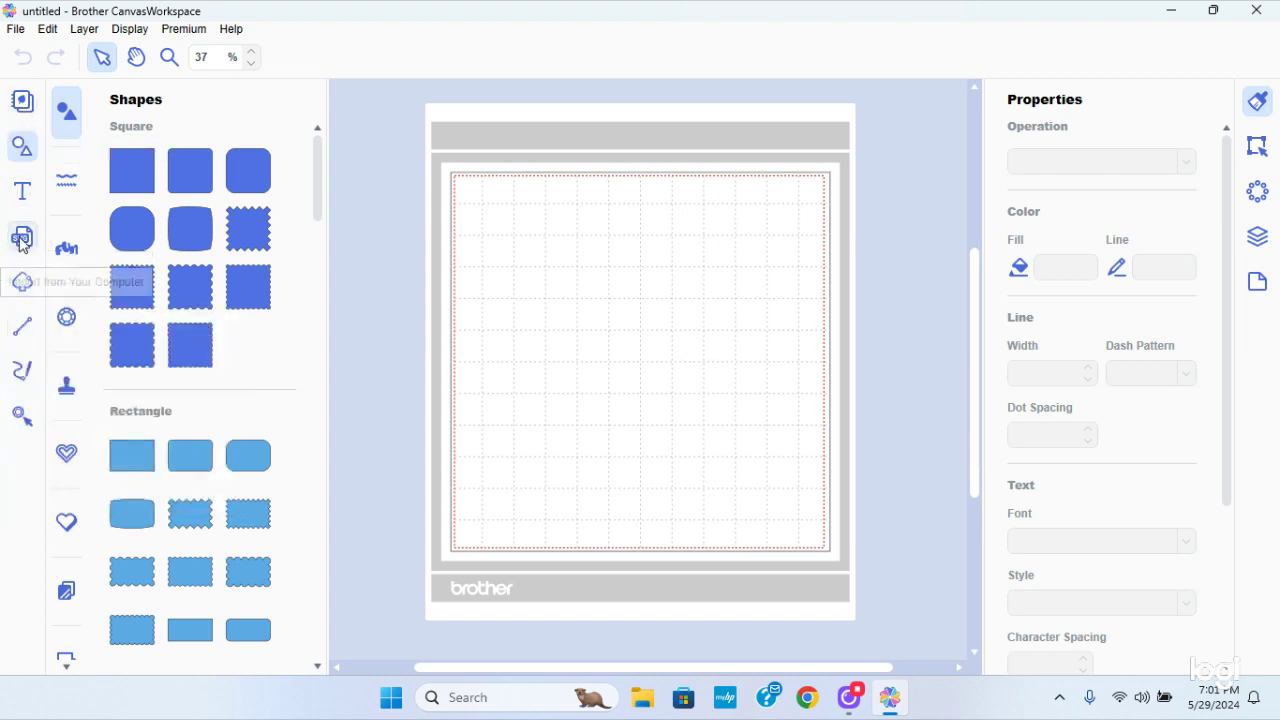
# Step: Start importing a file from the computer and browse to the Craft with Sarah folder on the Desktop
pyautogui.click(16, 32)
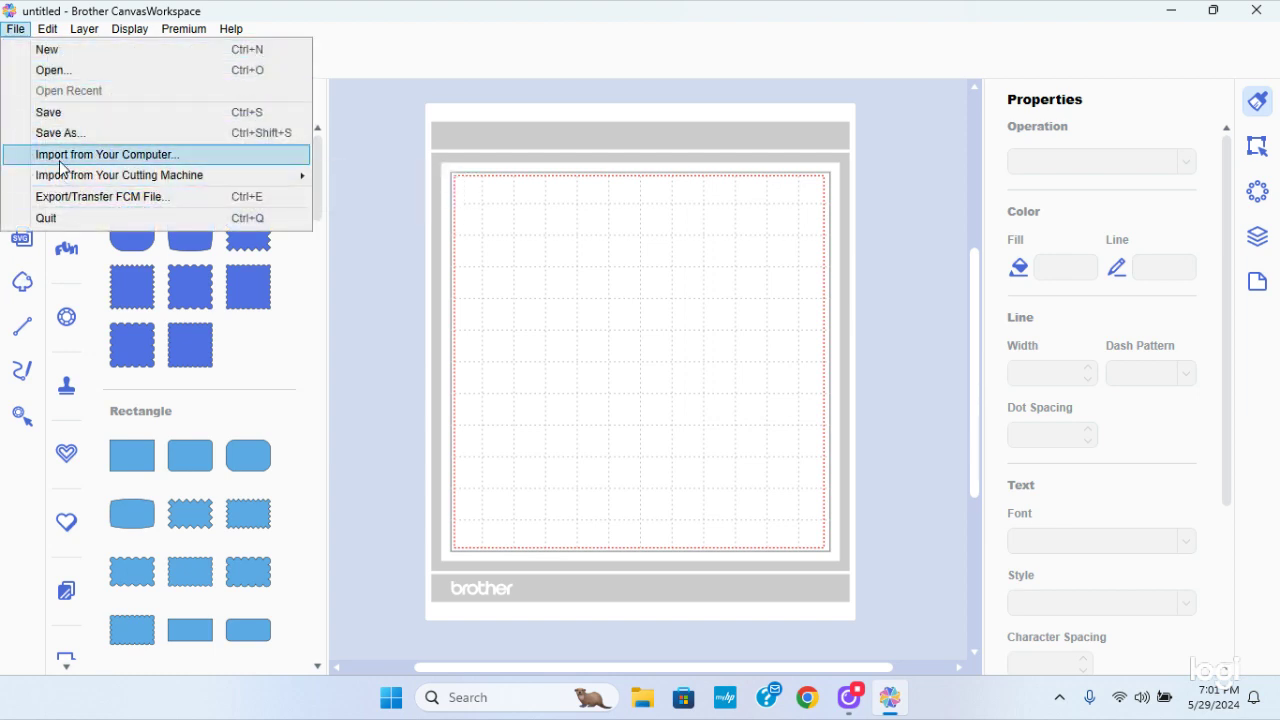
pyautogui.click(449, 44)
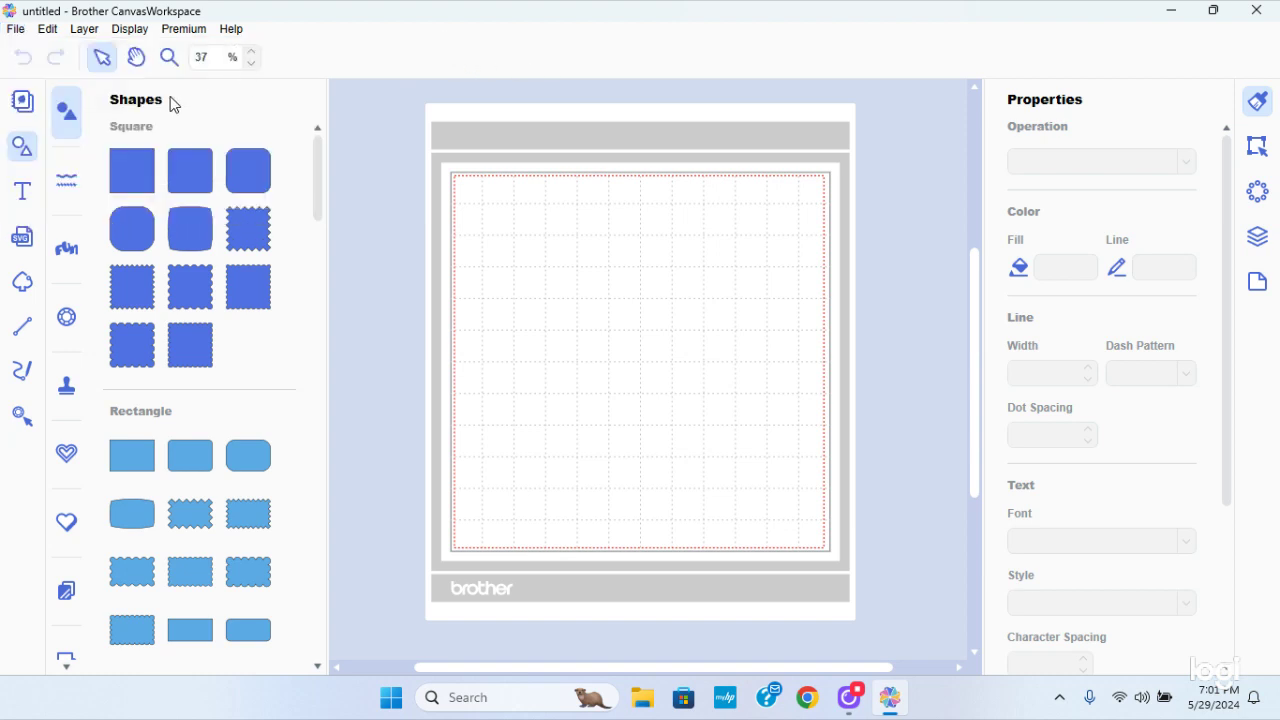
pyautogui.click(22, 246)
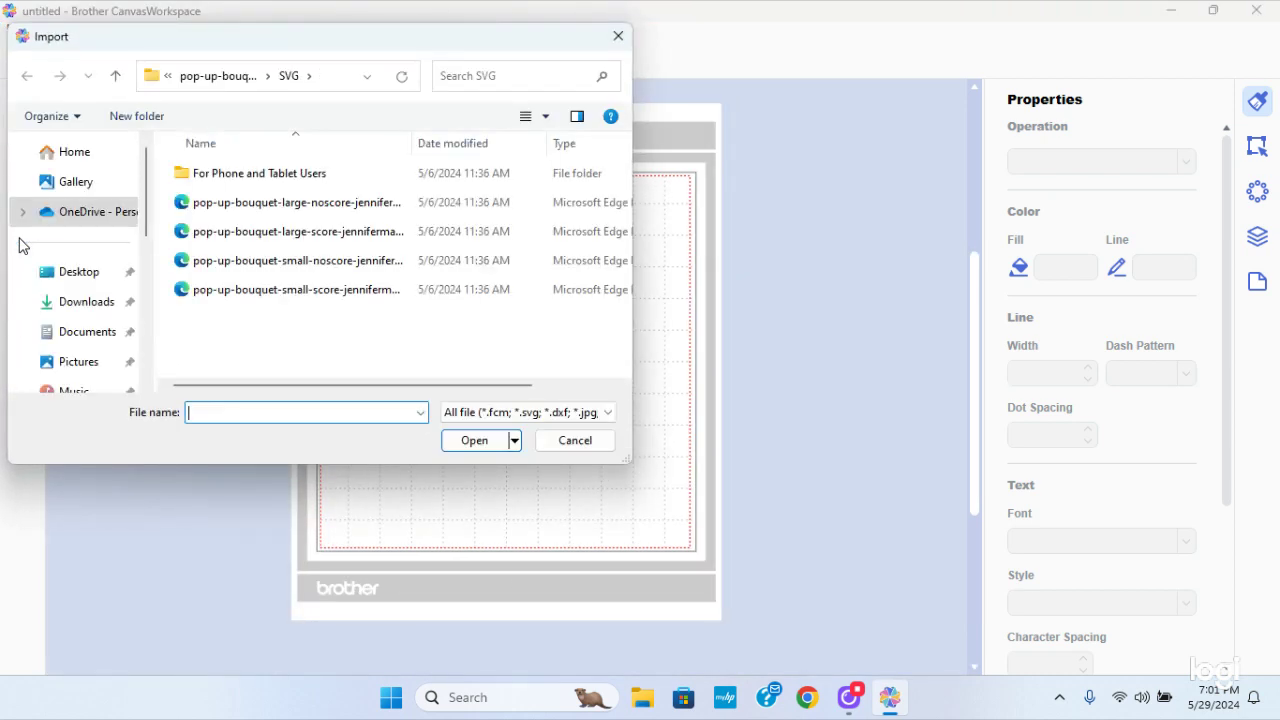
pyautogui.click(116, 77)
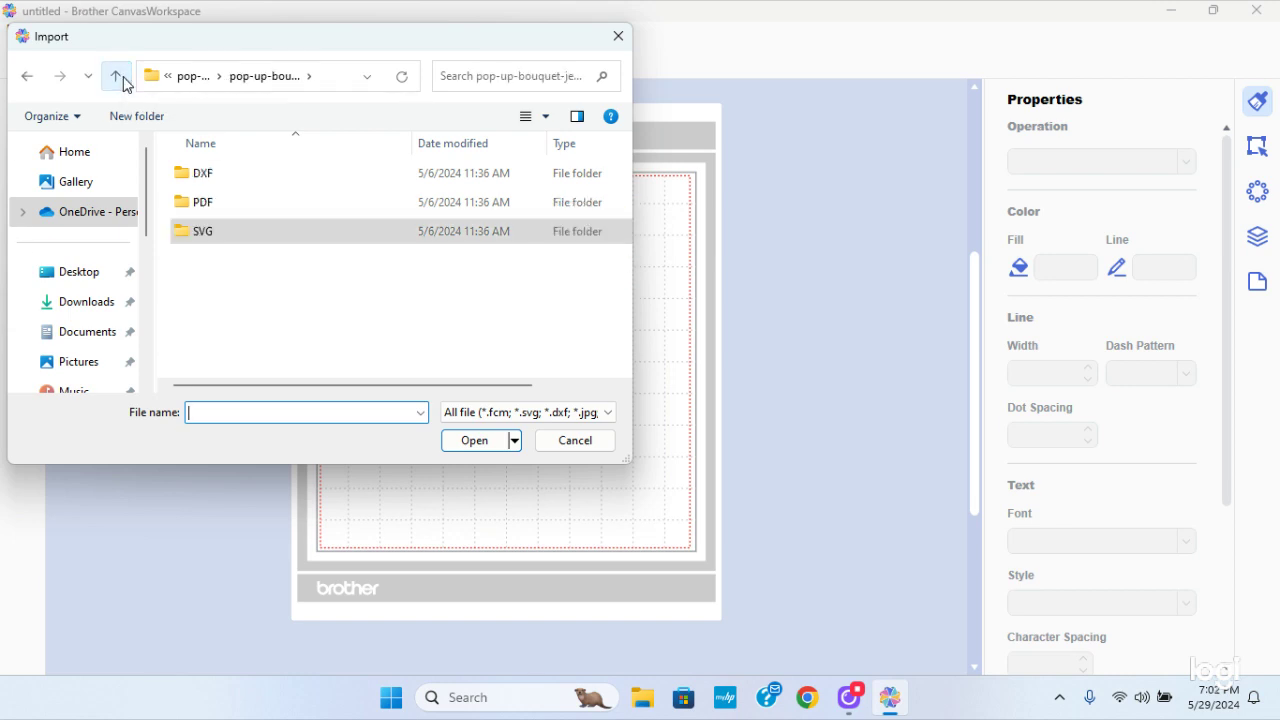
pyautogui.click(119, 80)
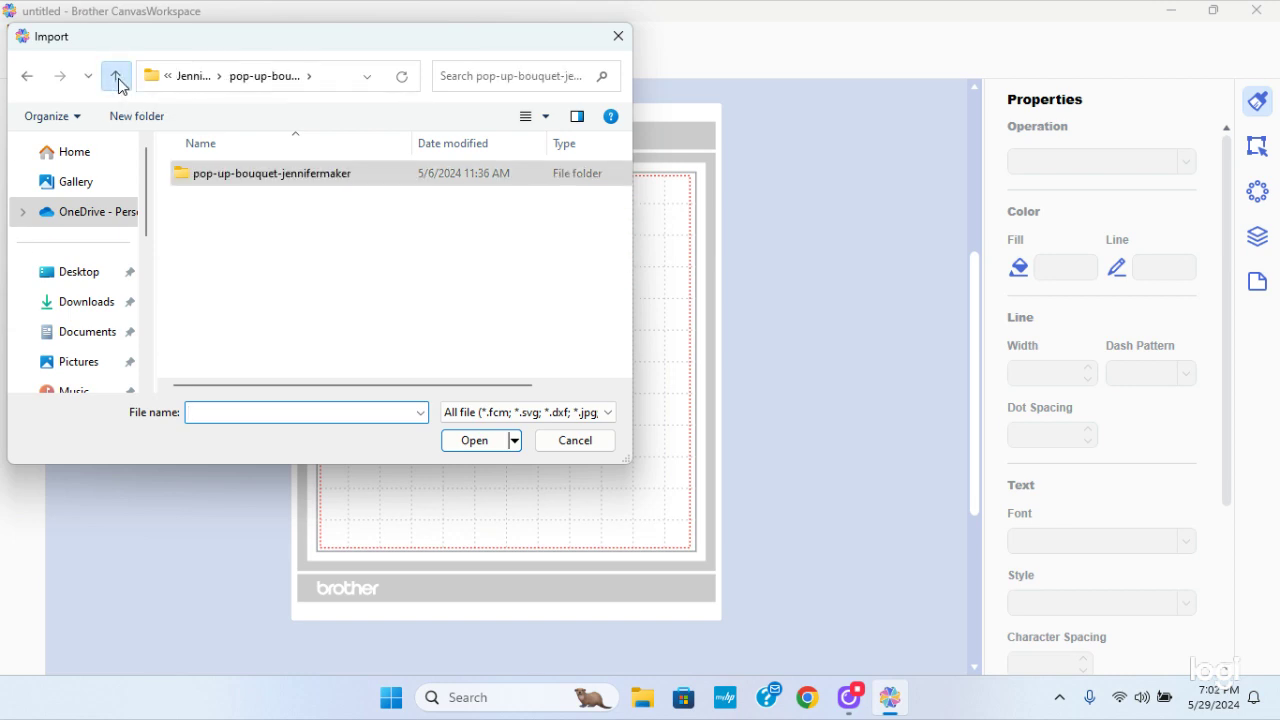
pyautogui.click(119, 80)
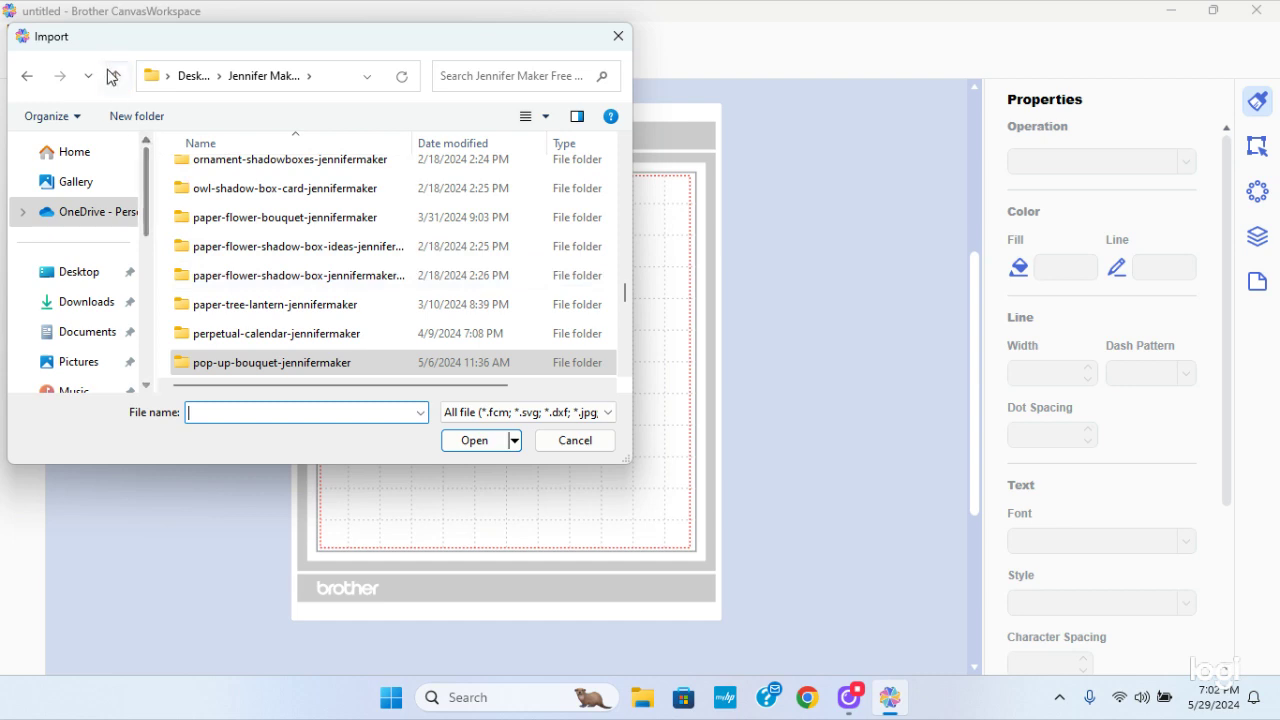
pyautogui.click(113, 76)
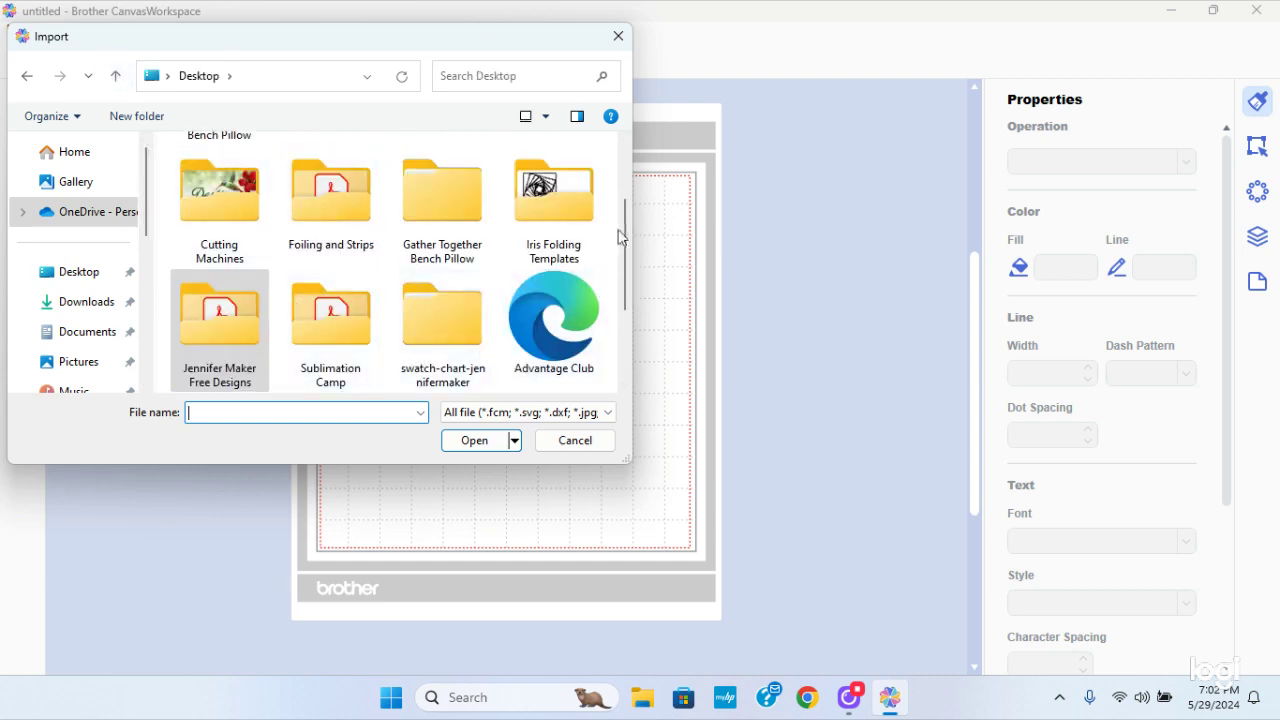
pyautogui.moveTo(625, 227); pyautogui.dragTo(614, 167)
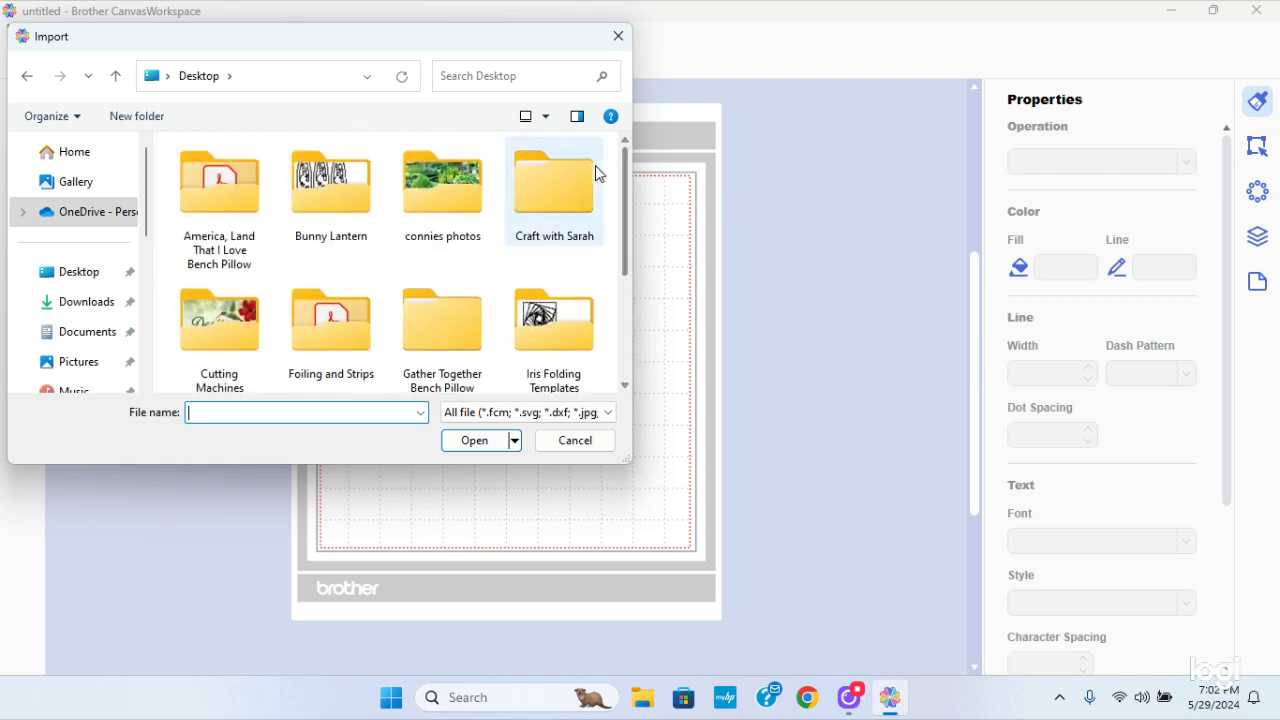
pyautogui.doubleClick(554, 207)
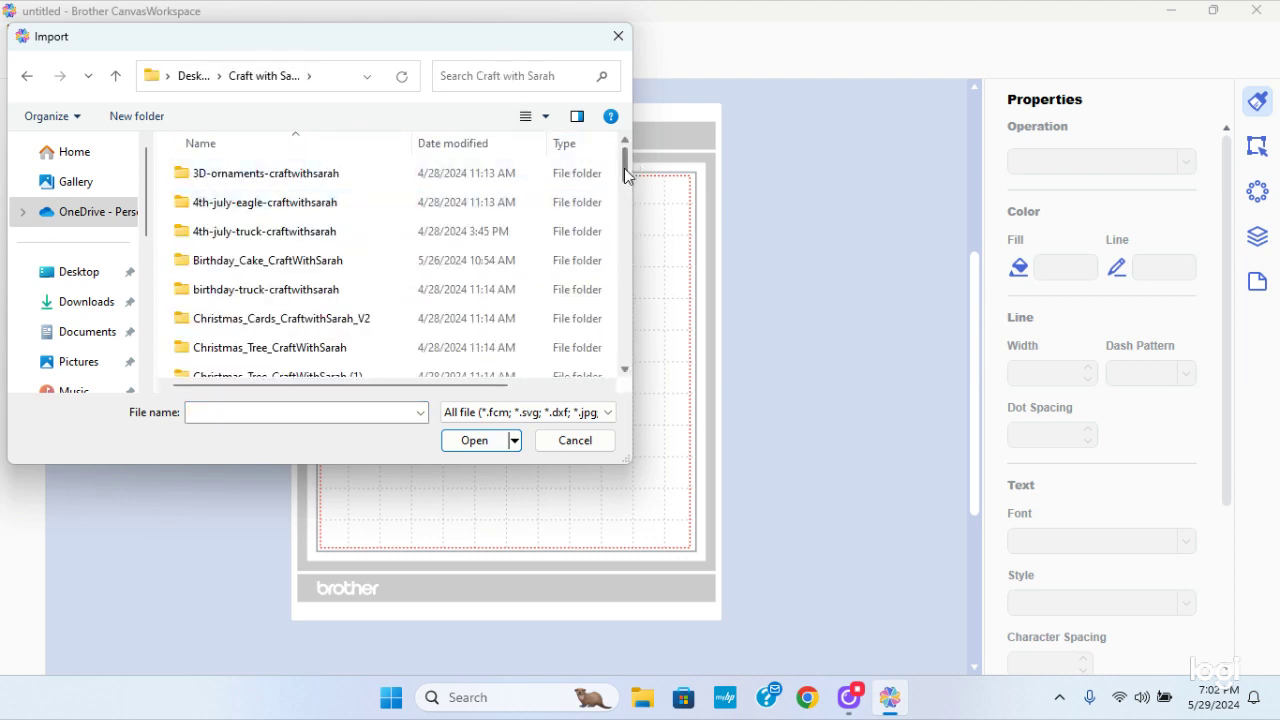
# Step: Import the svg-nativity-mandala-craftwithsarah file from the nativity-mandala-craftwithsarah folder onto the mat
pyautogui.moveTo(624, 168); pyautogui.dragTo(622, 292)
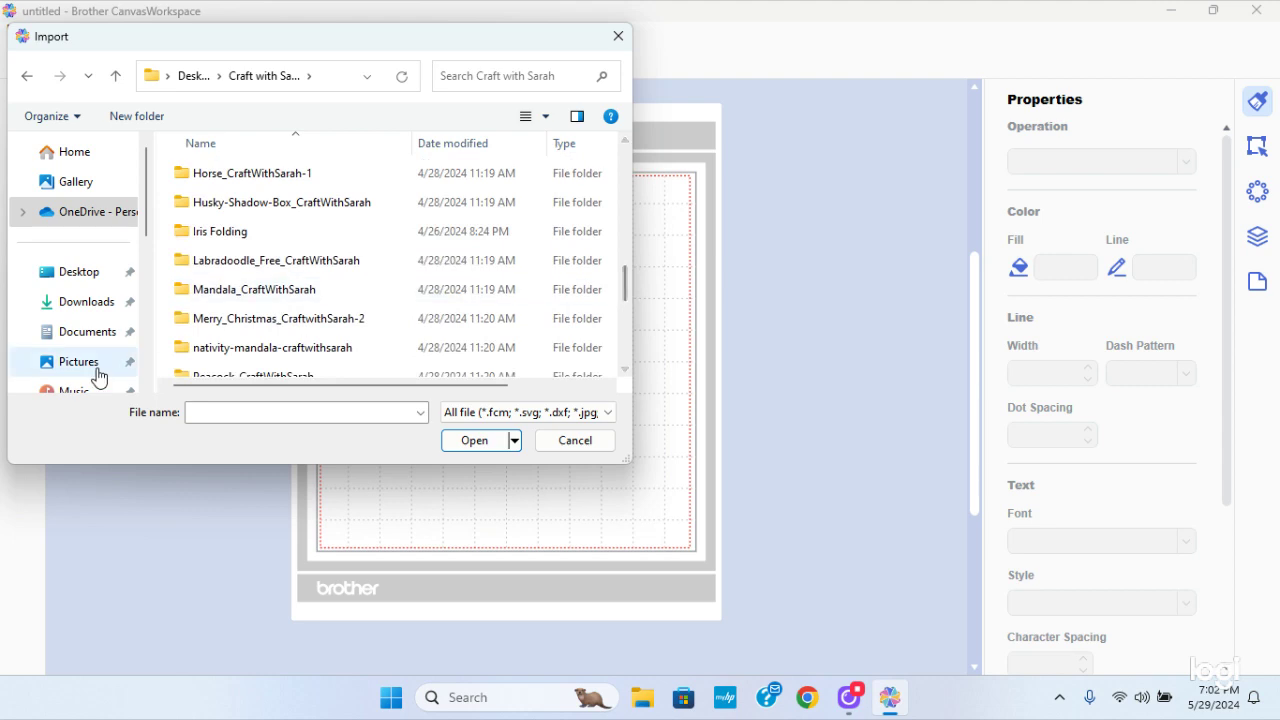
pyautogui.click(243, 293)
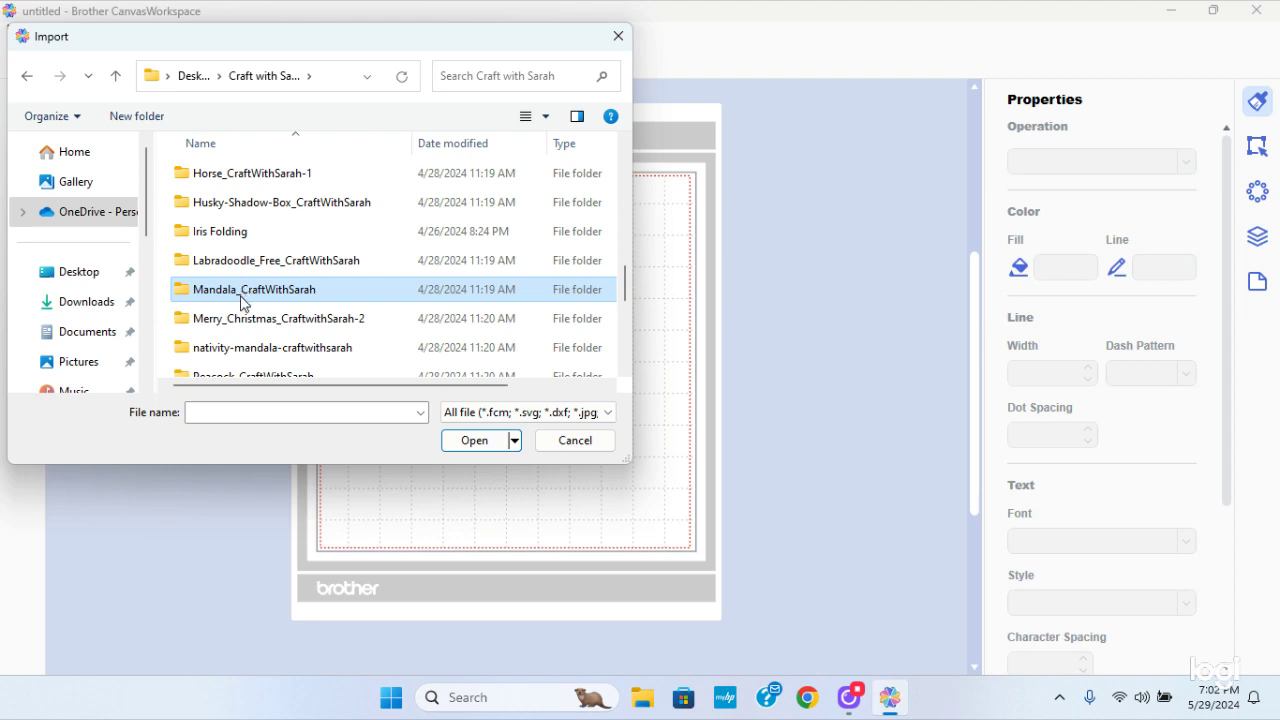
pyautogui.click(251, 350)
pyautogui.doubleClick(251, 356)
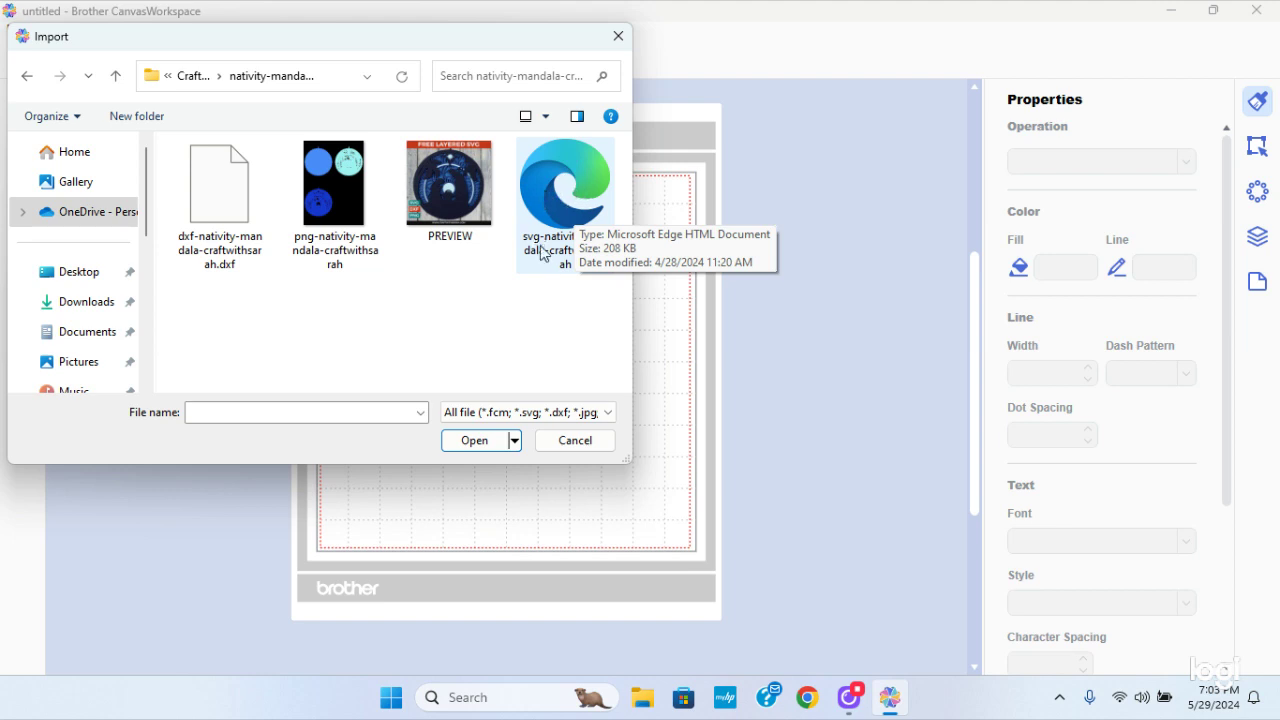
pyautogui.click(563, 188)
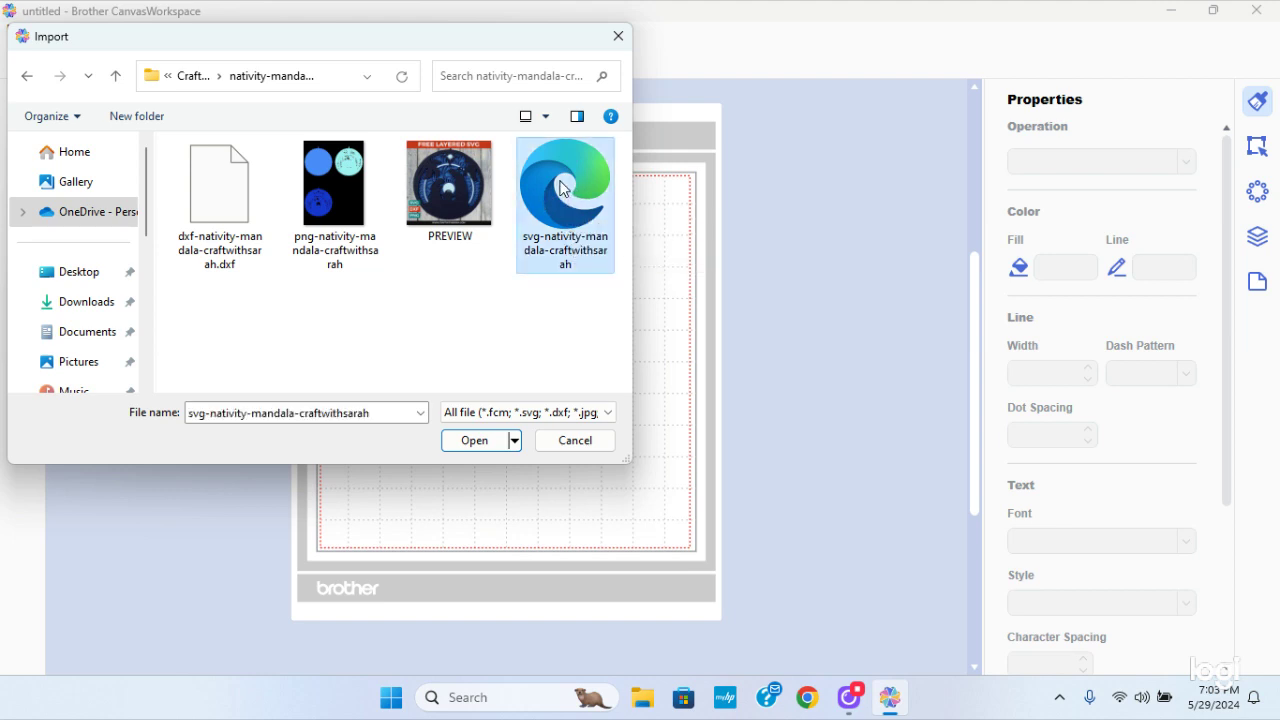
pyautogui.click(473, 444)
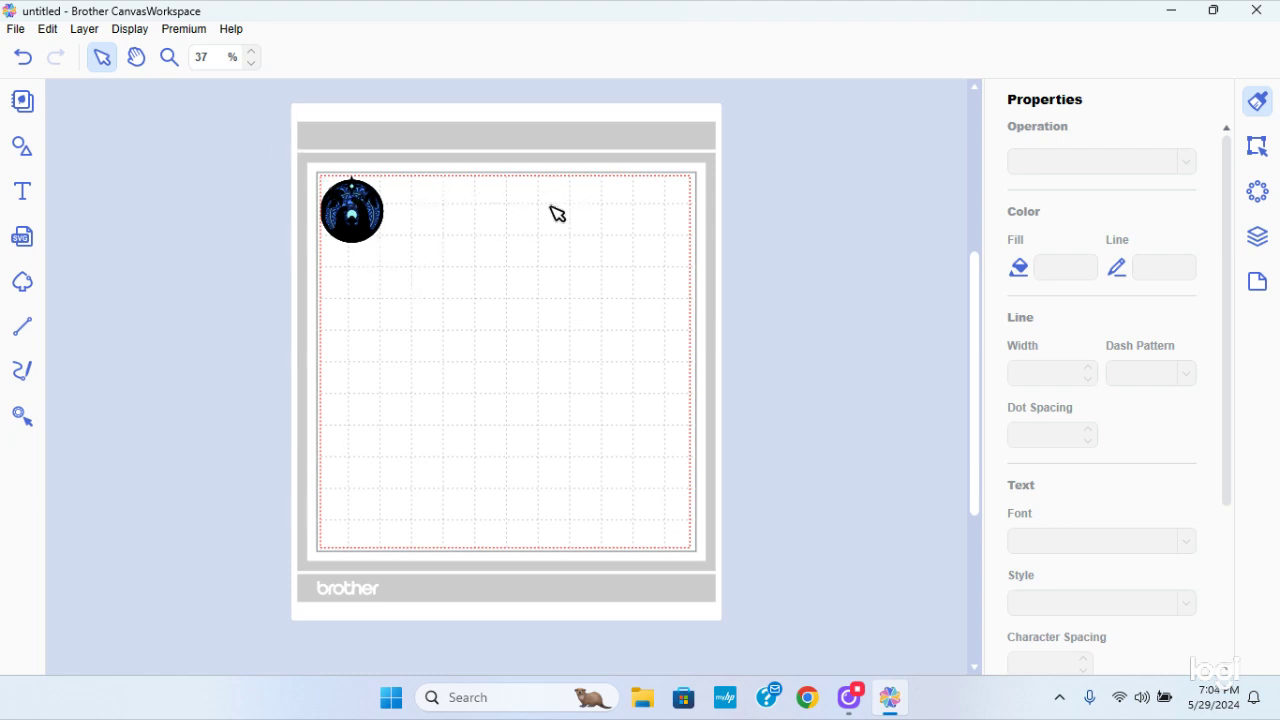
# Step: Switch to Cricut Design Space and open a blank canvas
pyautogui.click(1172, 16)
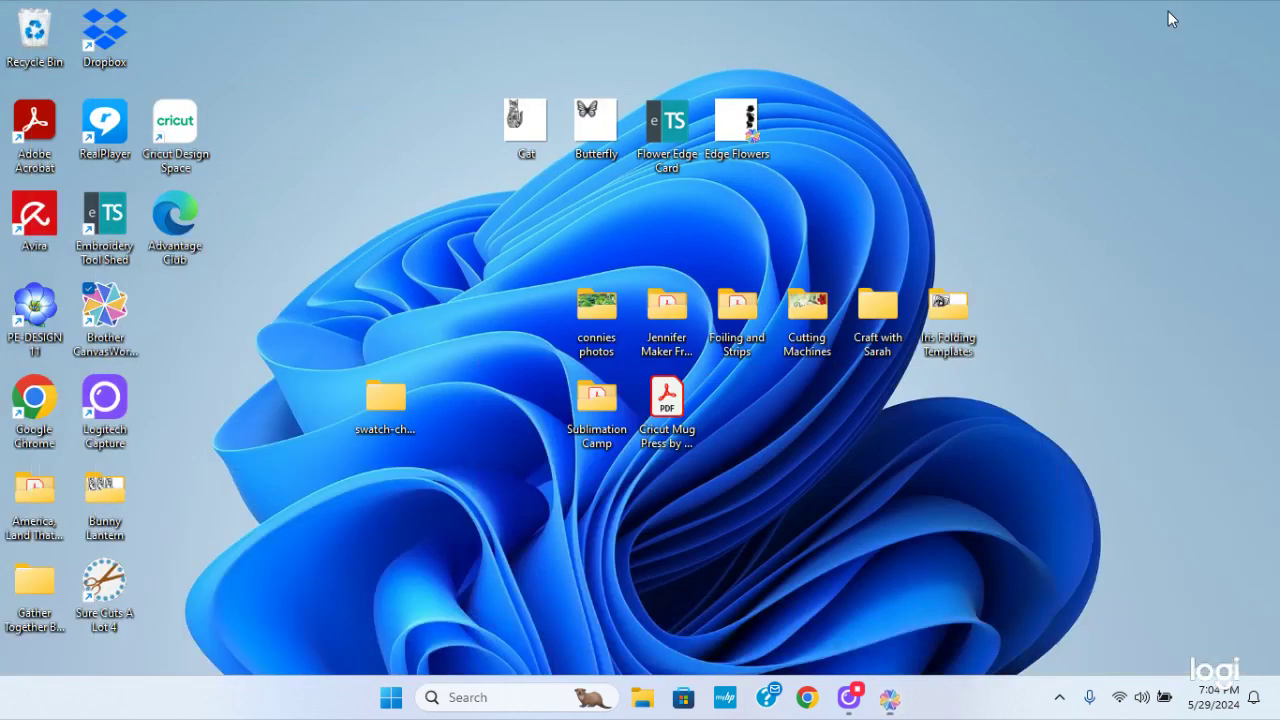
pyautogui.click(172, 128)
pyautogui.click(224, 158)
pyautogui.doubleClick(174, 127)
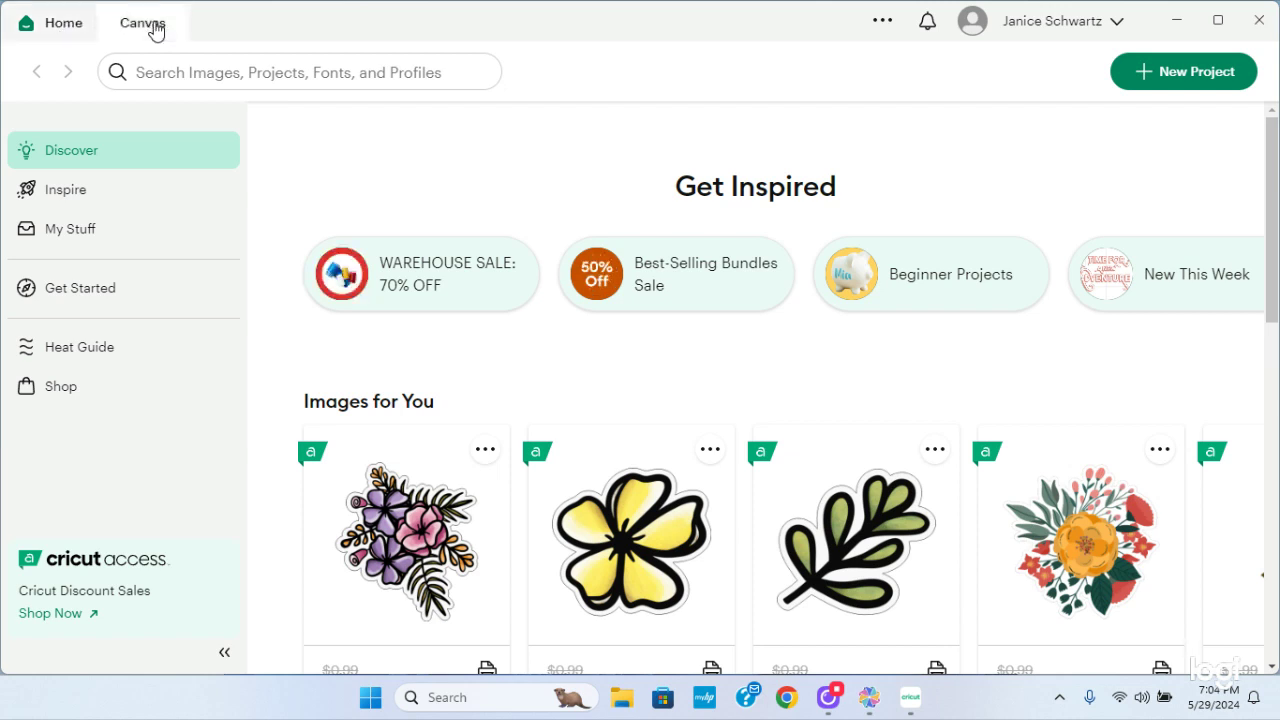
pyautogui.click(153, 24)
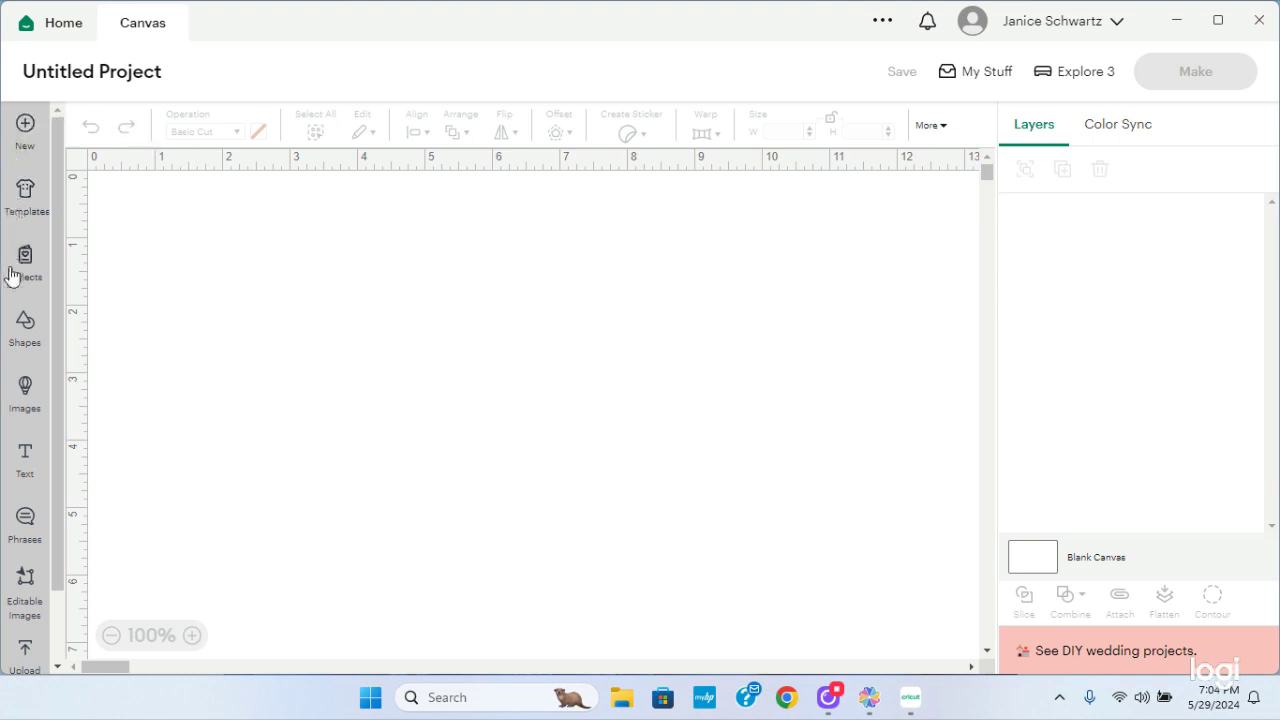
# Step: Upload the svg-nativity-mandala-craftwithsarah file as an image and place it on the canvas
pyautogui.scroll(-2, 43, 329)
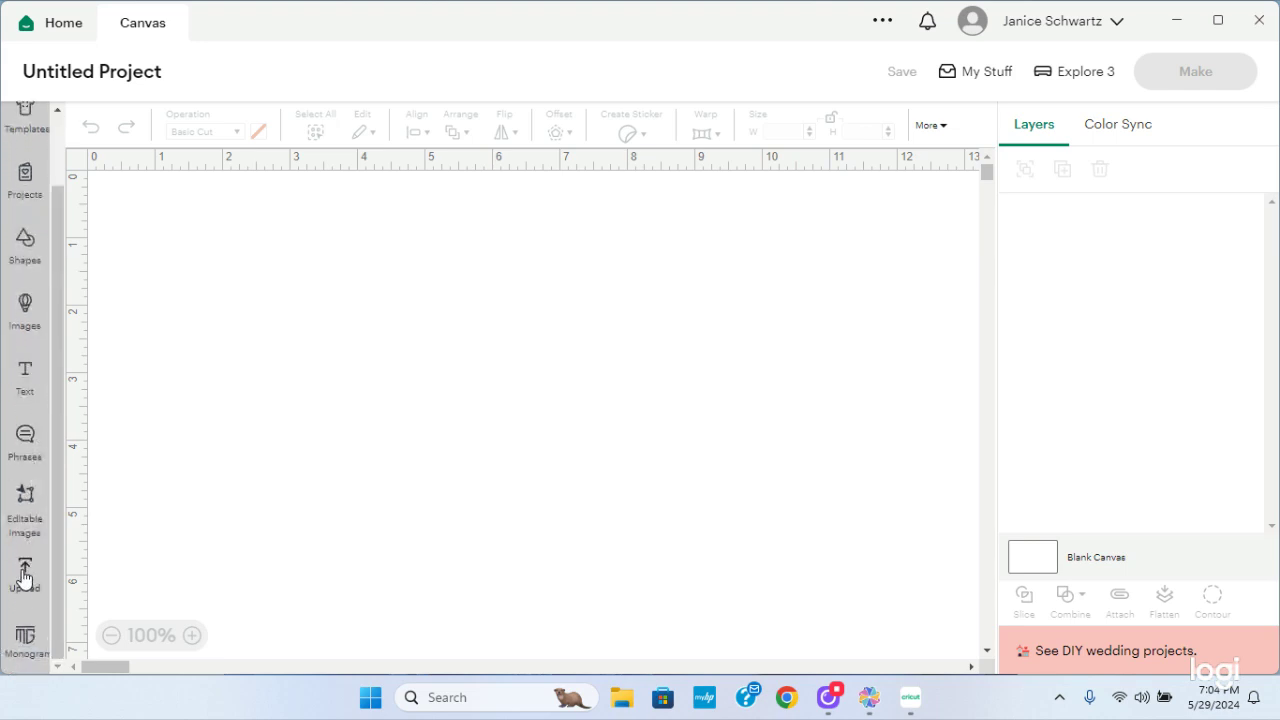
pyautogui.click(24, 578)
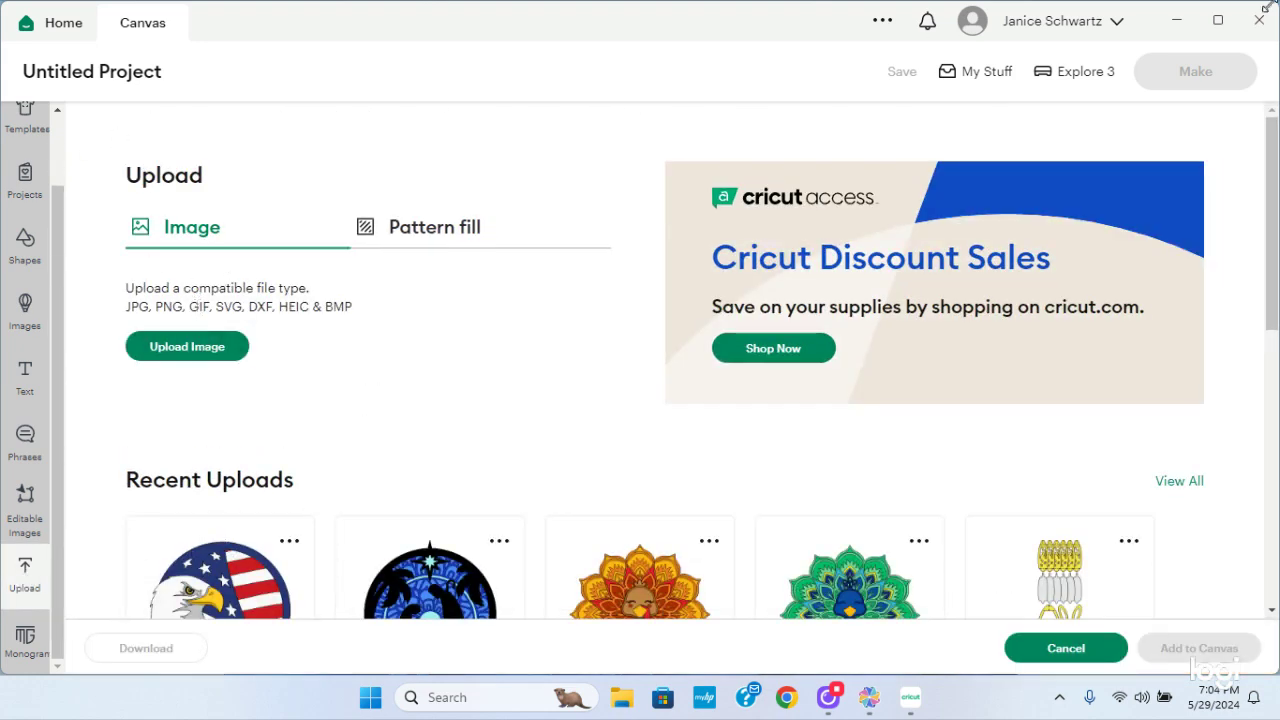
pyautogui.click(185, 347)
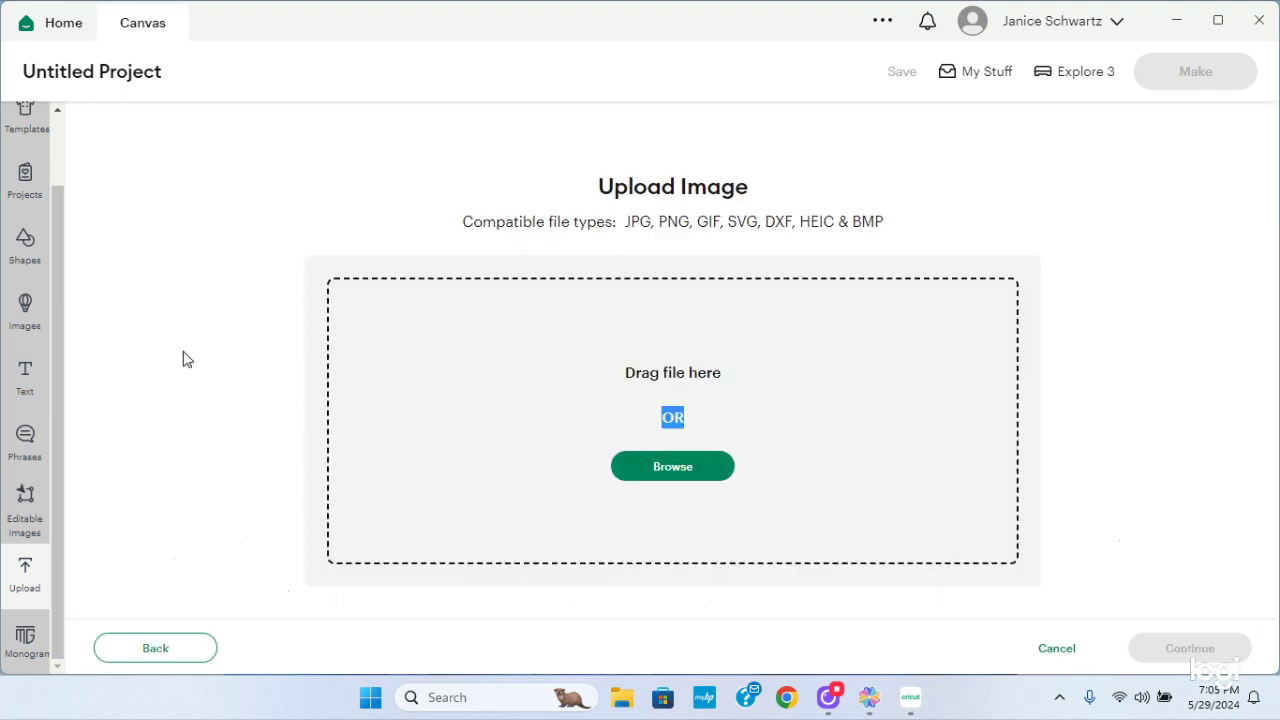
pyautogui.click(673, 467)
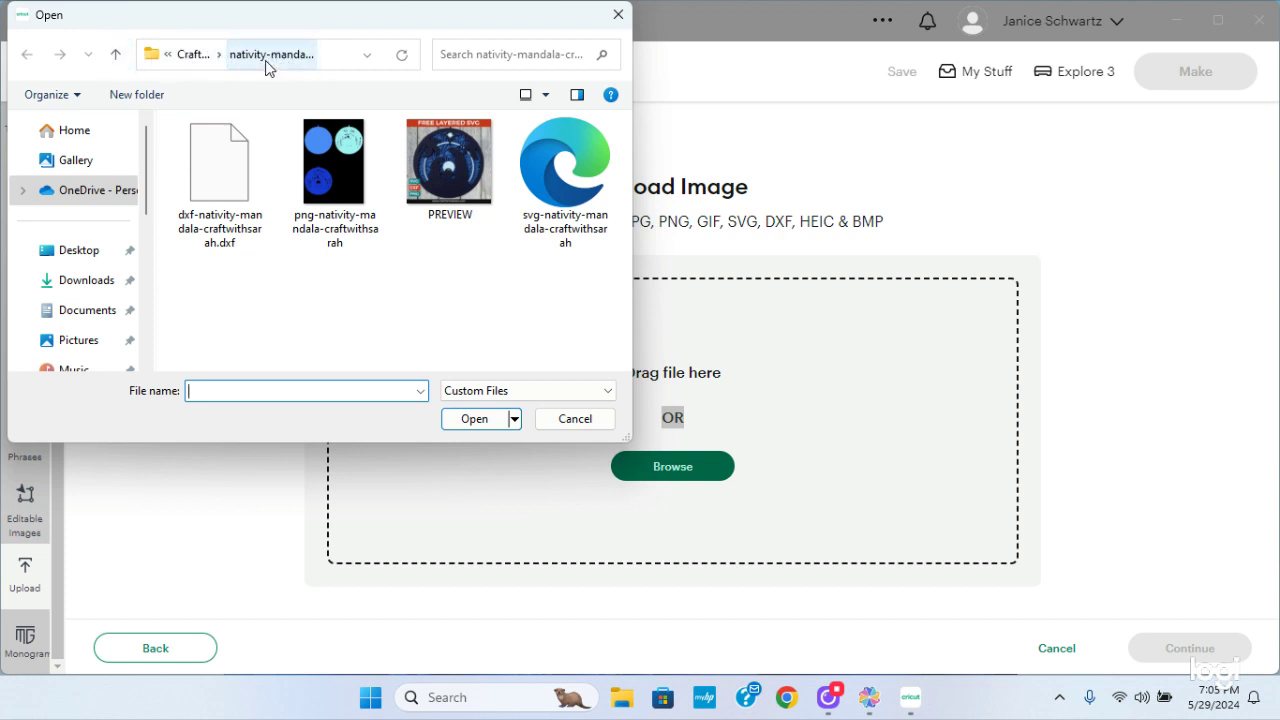
pyautogui.click(567, 168)
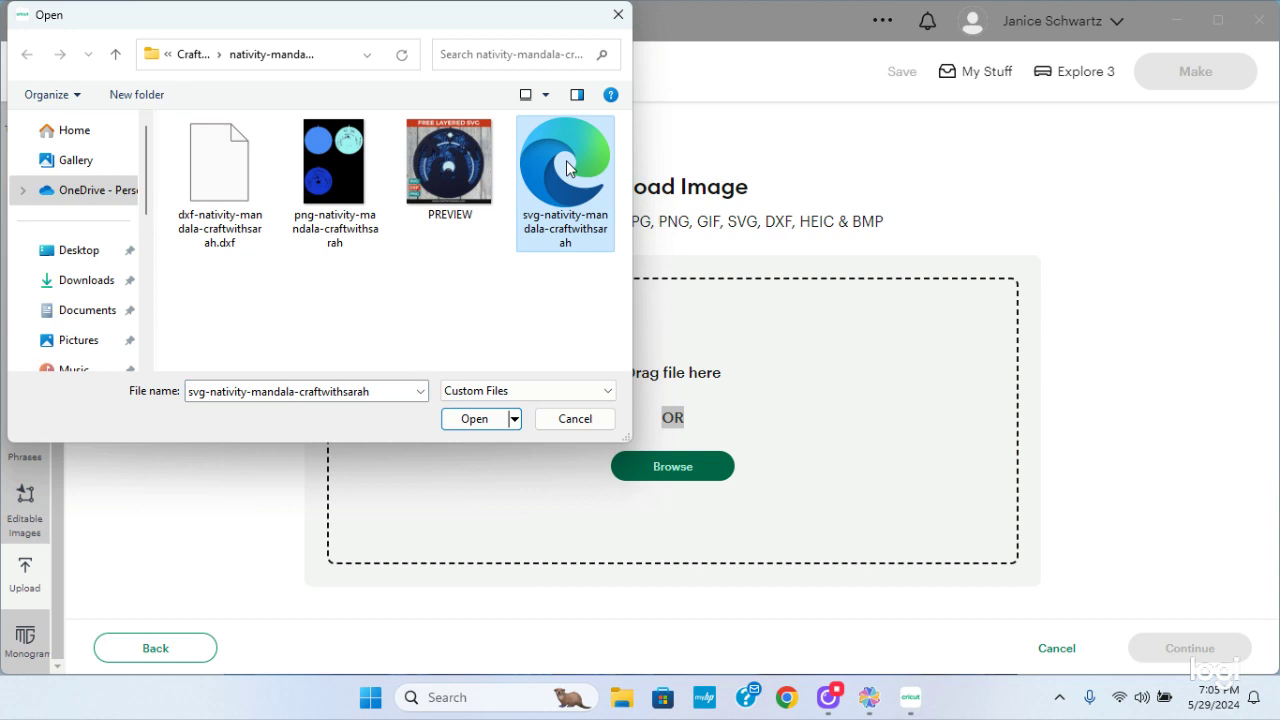
pyautogui.click(478, 420)
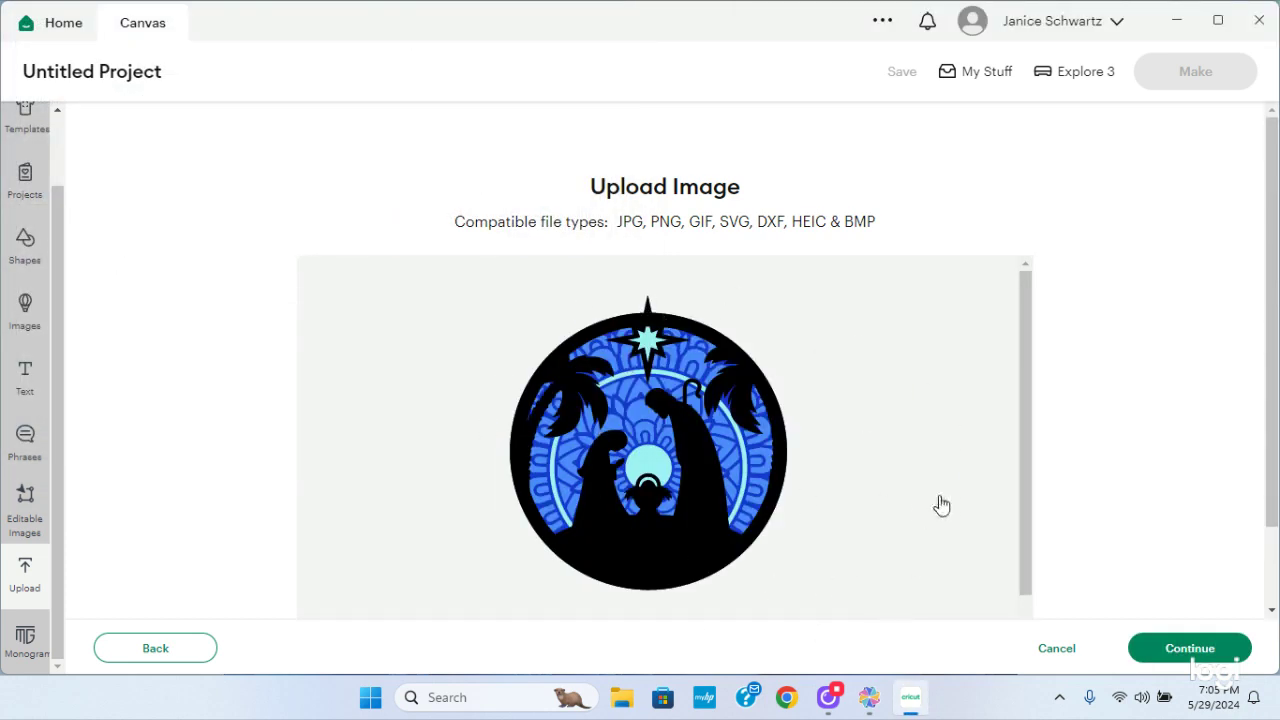
pyautogui.click(1183, 650)
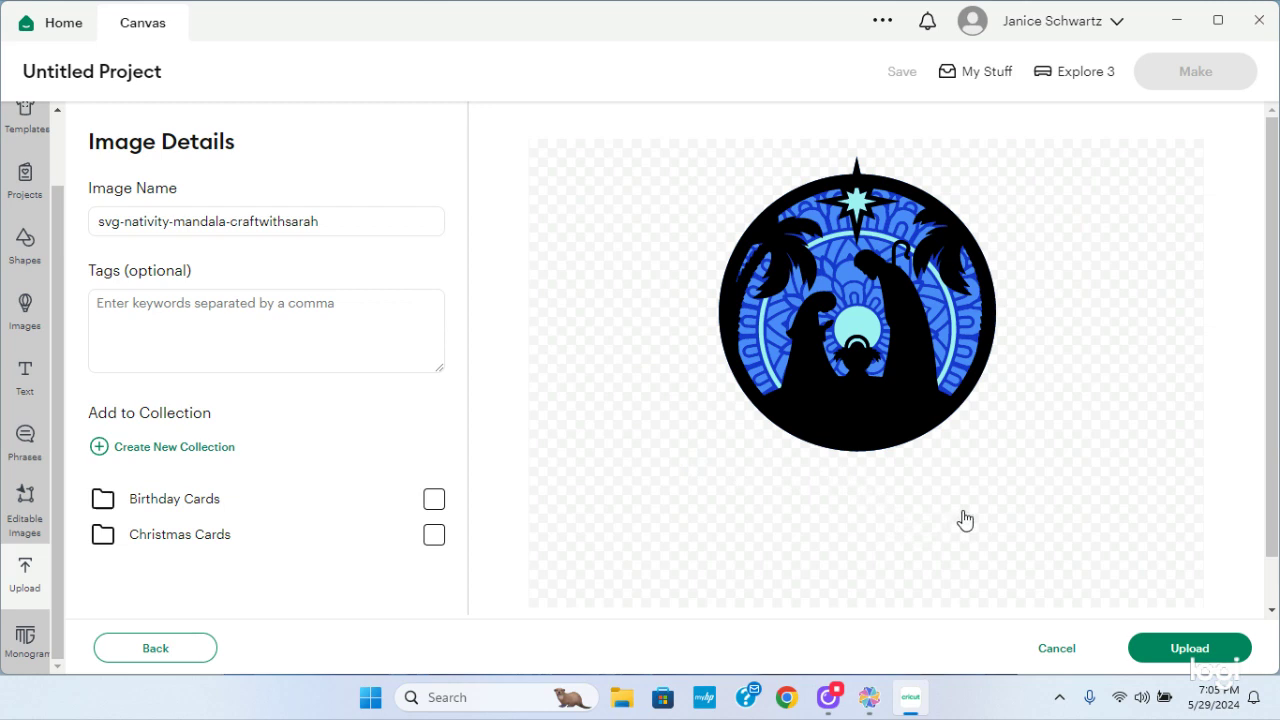
pyautogui.click(1188, 650)
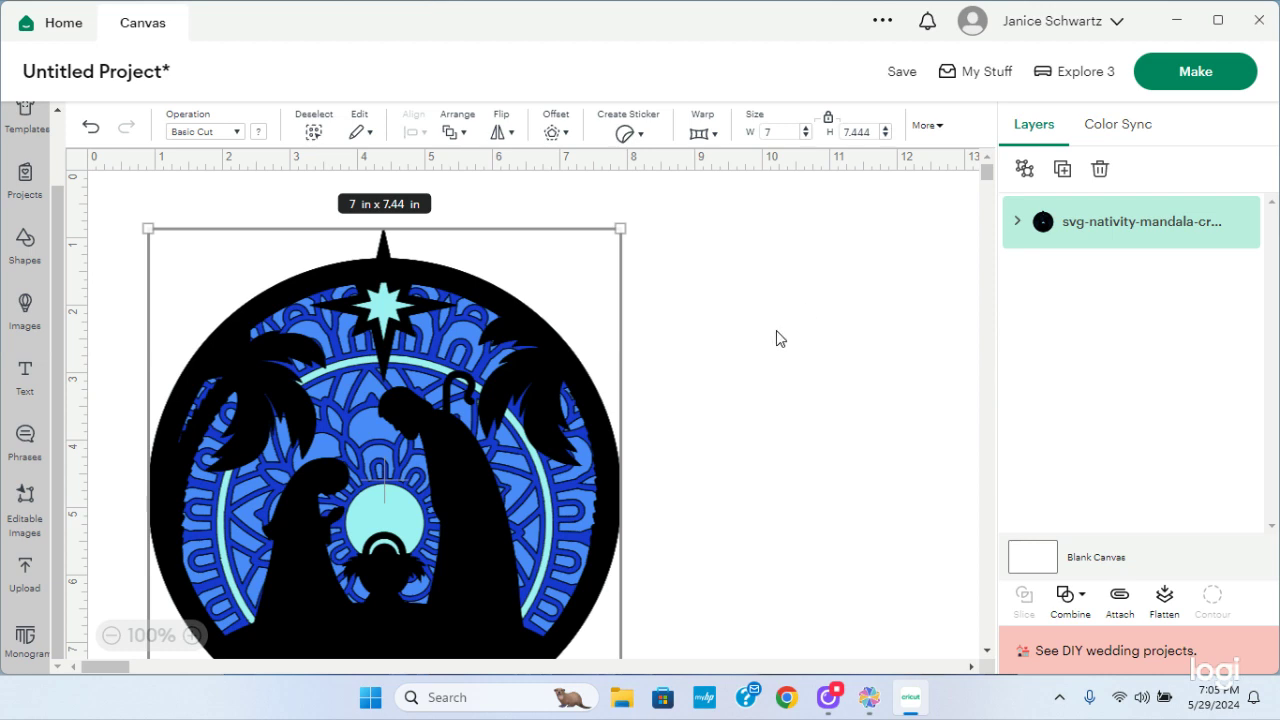
# Step: Check the uploaded mandala's width and switch back to Brother CanvasWorkspace
pyautogui.click(778, 135)
pyautogui.click(1178, 22)
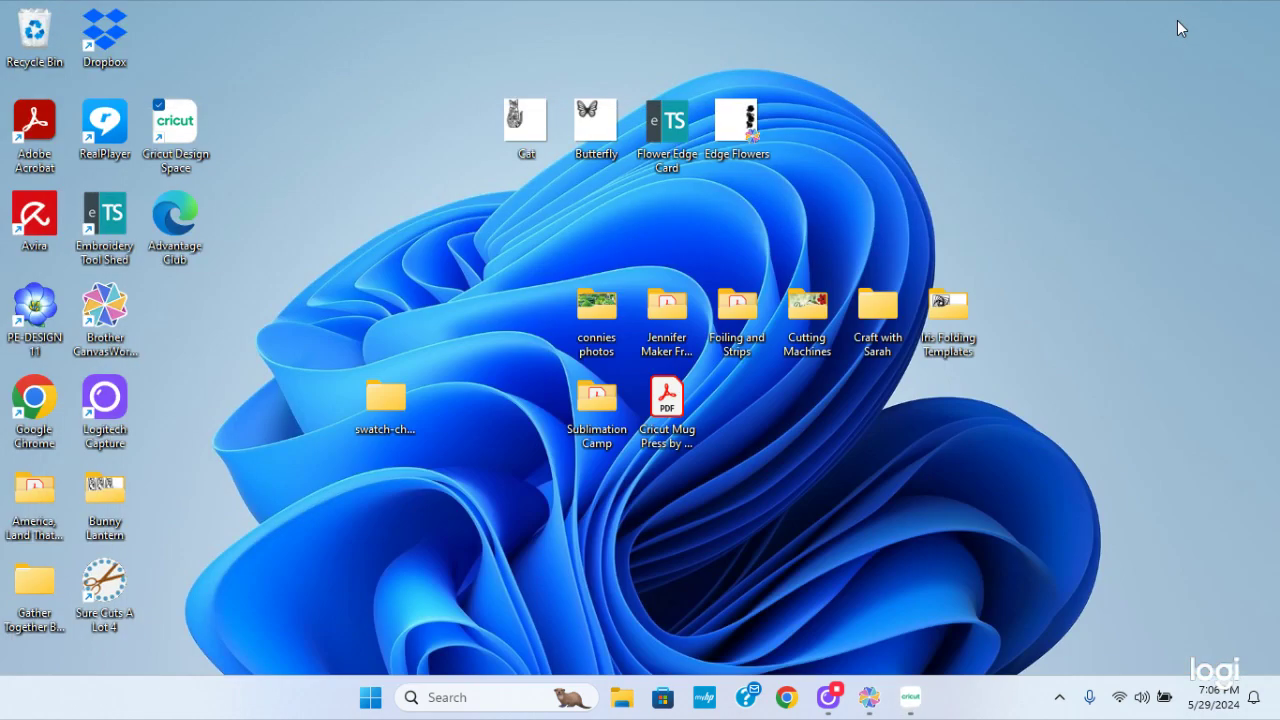
pyautogui.click(869, 698)
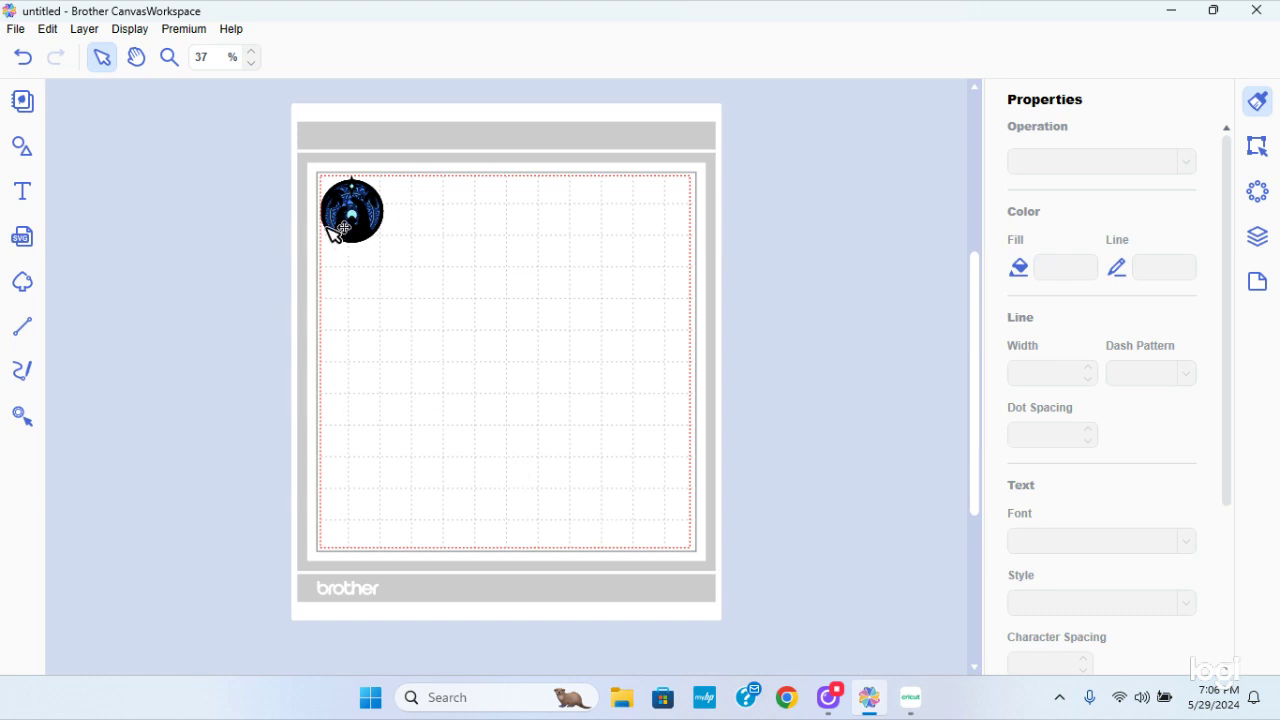
# Step: Select the whole nativity mandala, set its width to 7.00" with the aspect ratio maintained, and move it to about X 0.36", Y 0.33"
pyautogui.moveTo(290, 151); pyautogui.dragTo(462, 299)
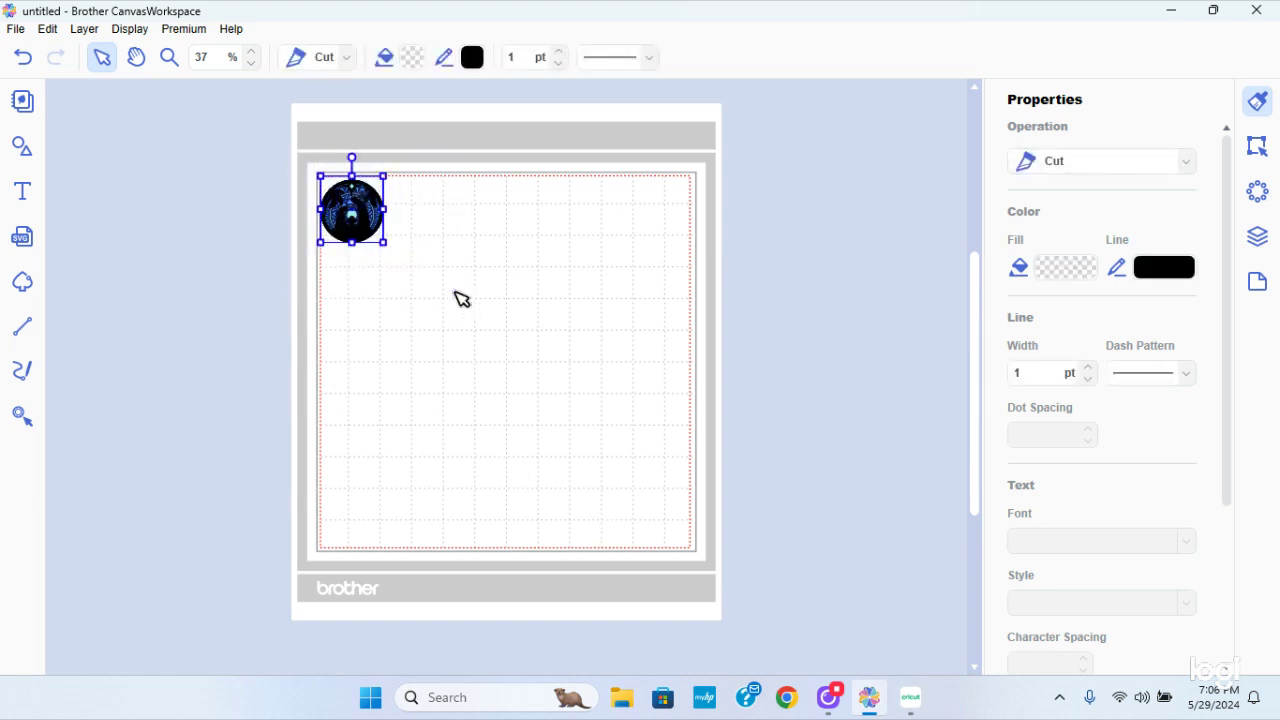
pyautogui.click(49, 30)
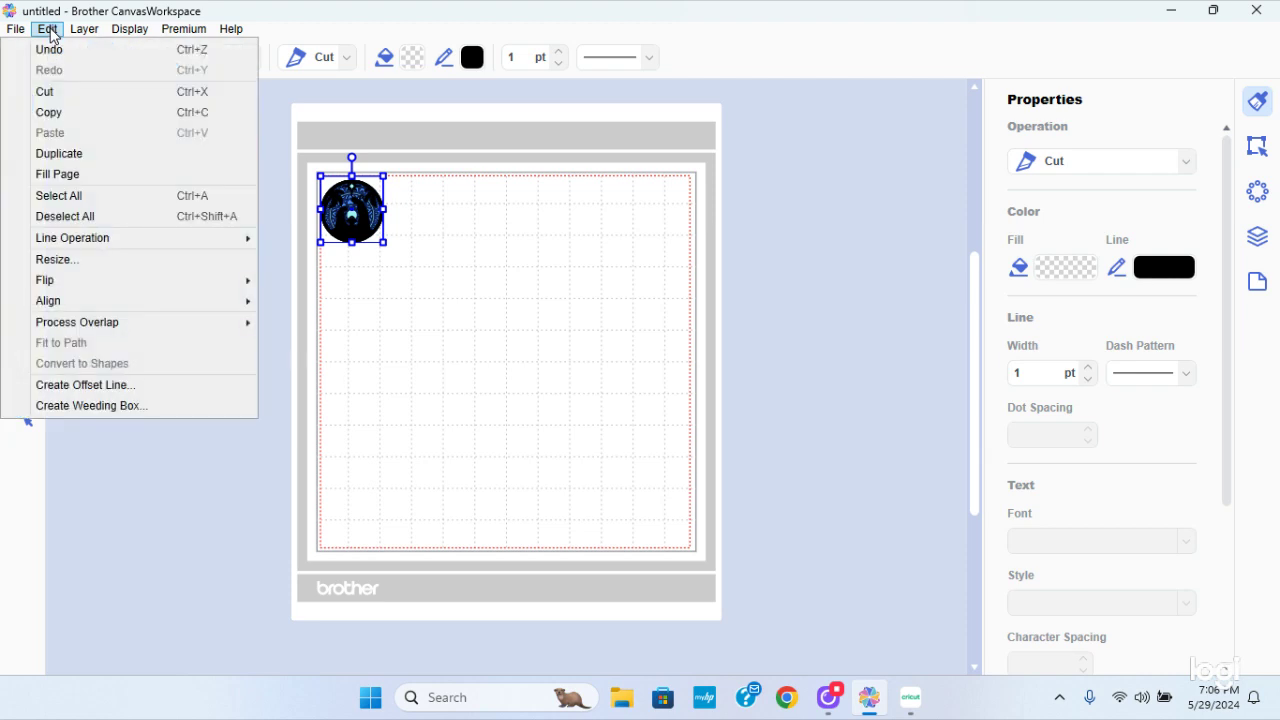
pyautogui.click(46, 197)
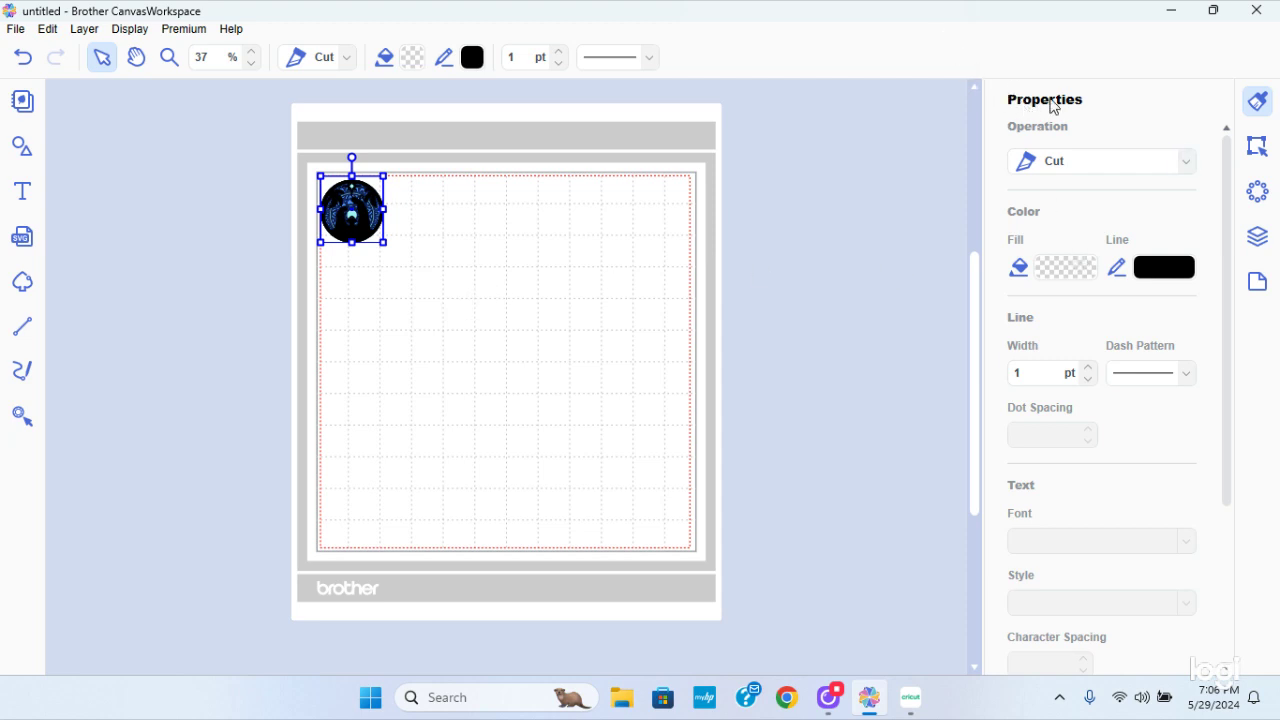
pyautogui.click(1256, 150)
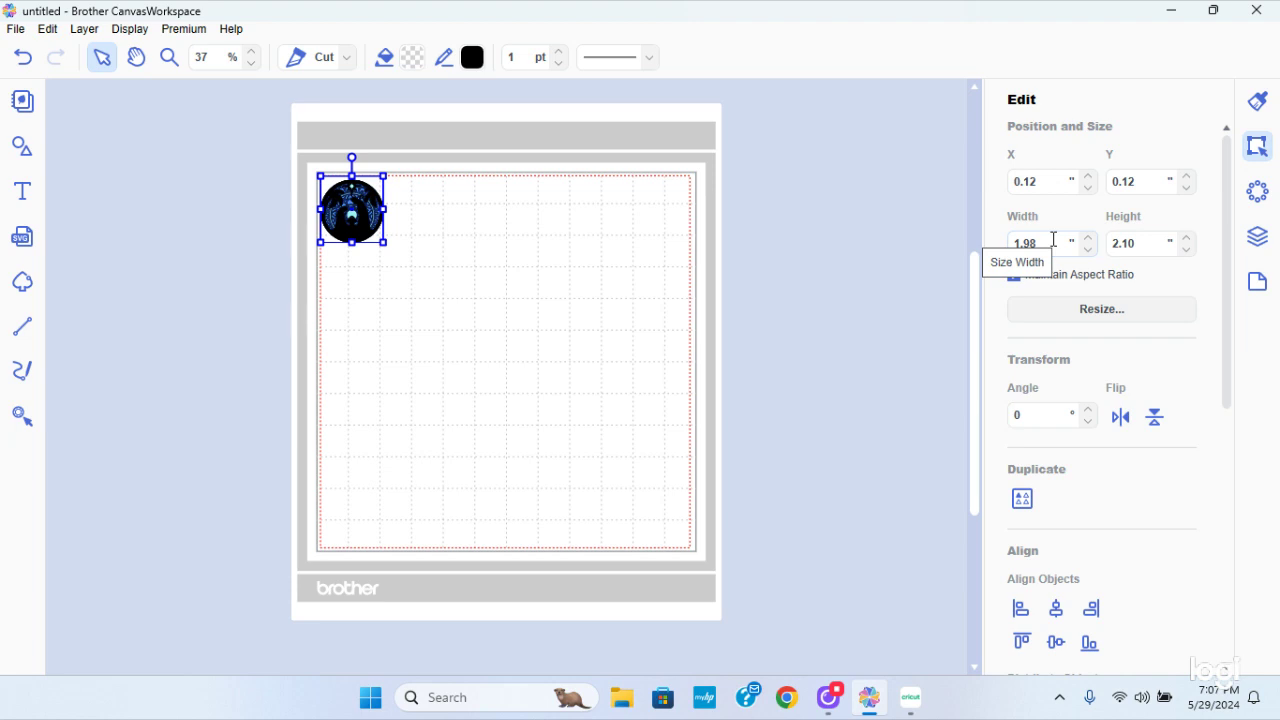
pyautogui.moveTo(1052, 240); pyautogui.dragTo(1014, 243)
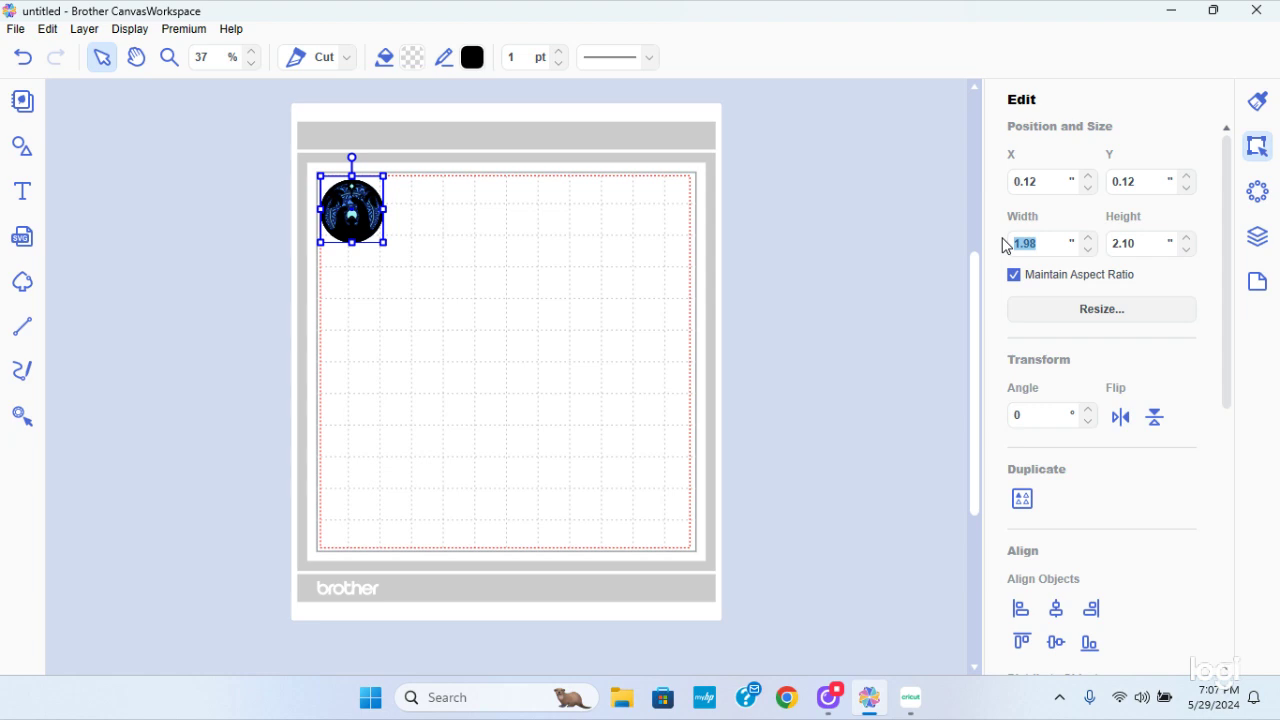
pyautogui.write('7.0')
pyautogui.press('Return')
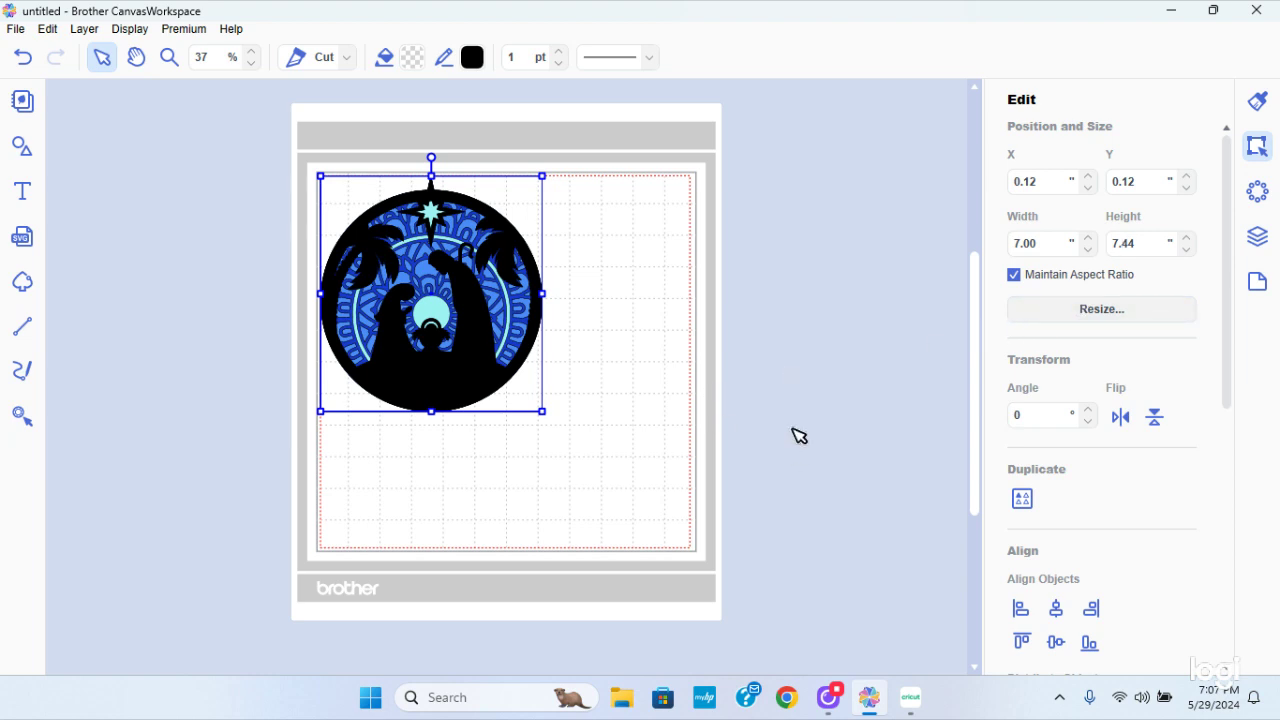
pyautogui.moveTo(463, 289); pyautogui.dragTo(463, 290)
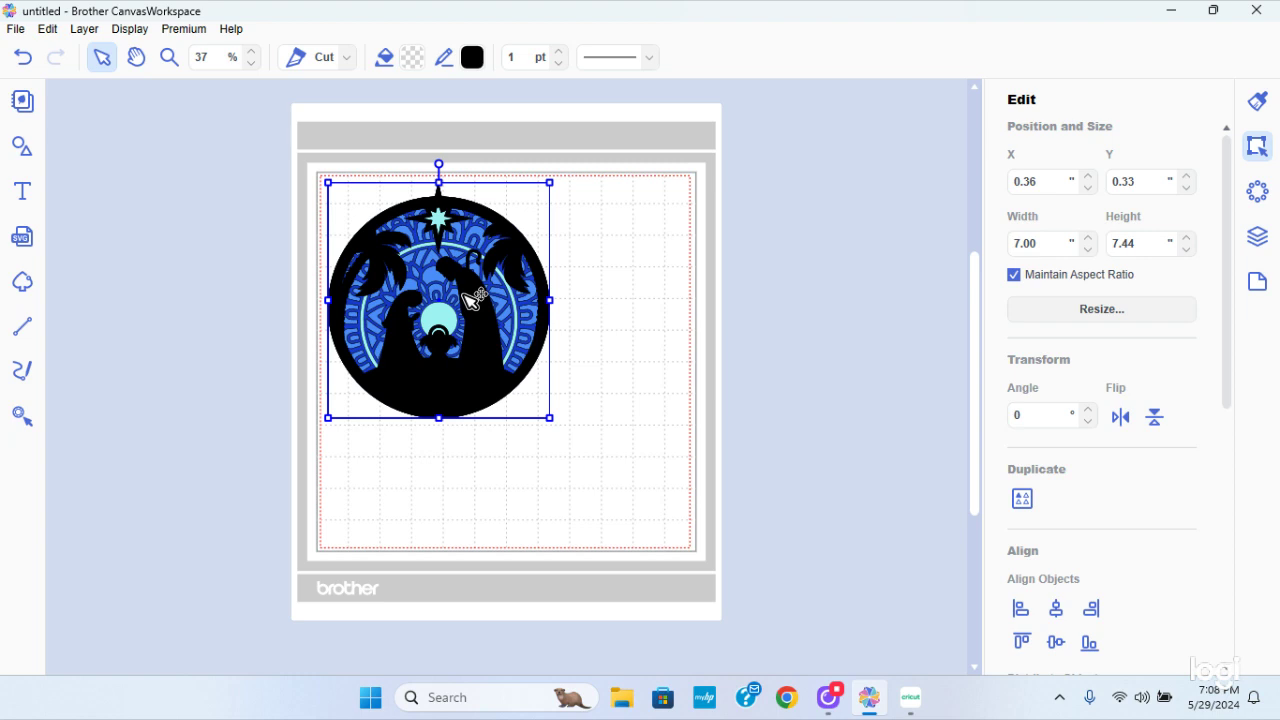
pyautogui.click(630, 396)
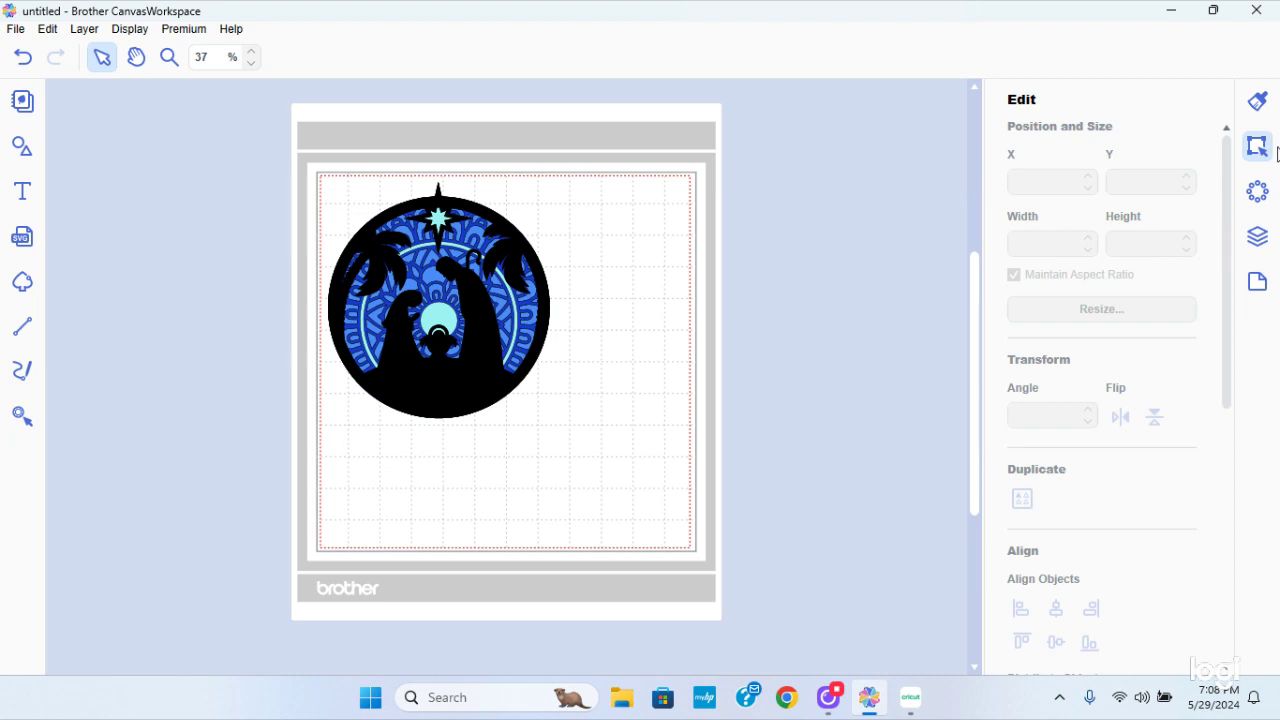
# Step: Show the layer list and select each of the nativity mandala's four layers in turn to examine its shape and fill colour
pyautogui.click(1257, 240)
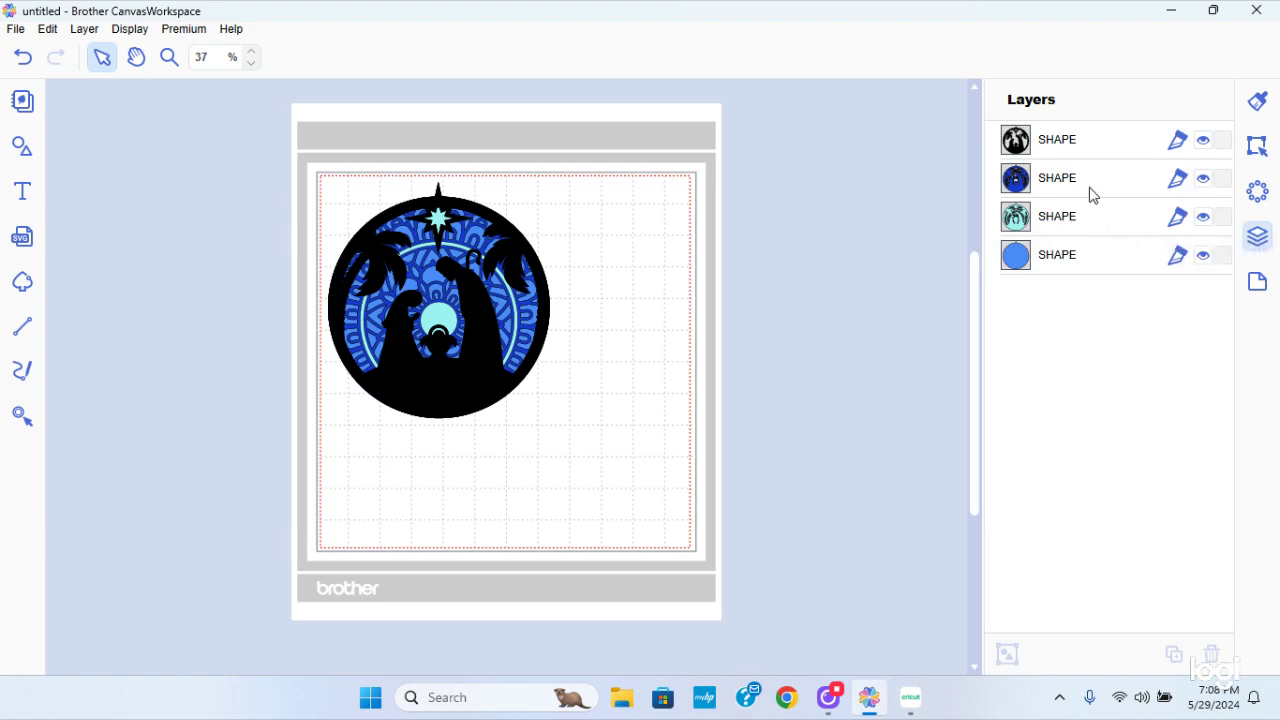
pyautogui.click(1072, 150)
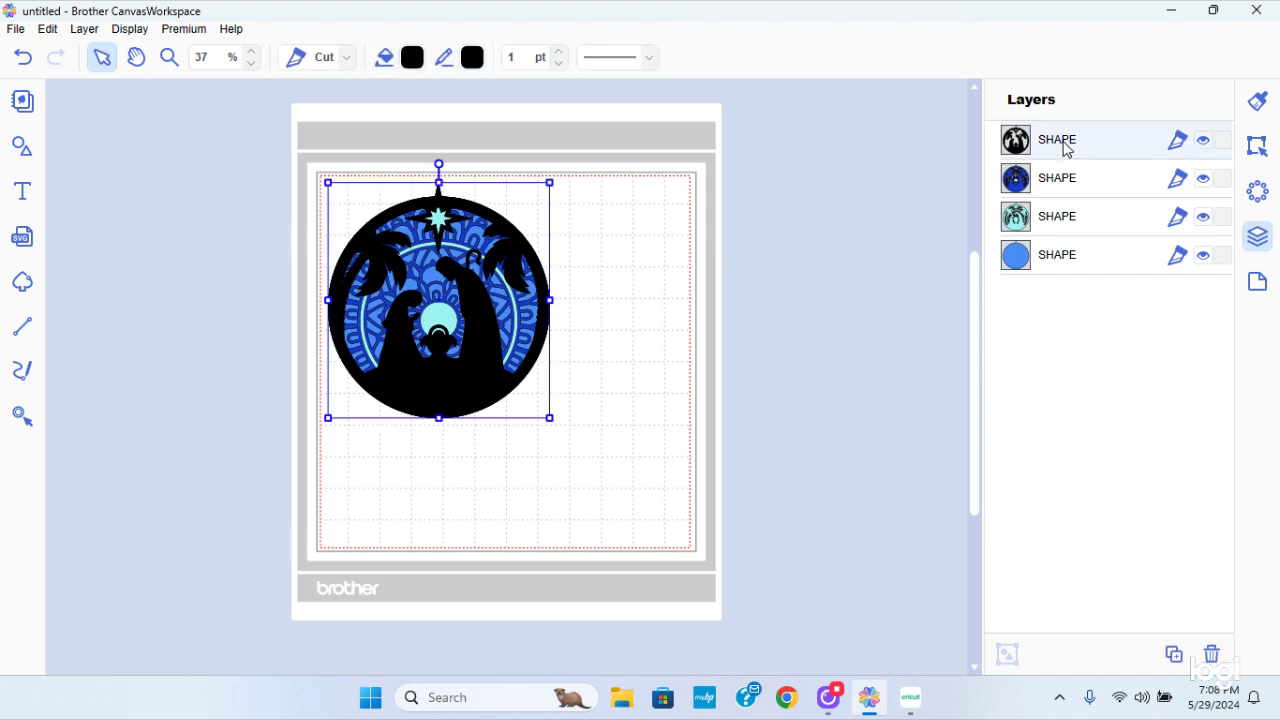
pyautogui.click(1062, 187)
pyautogui.click(1063, 225)
pyautogui.click(1063, 258)
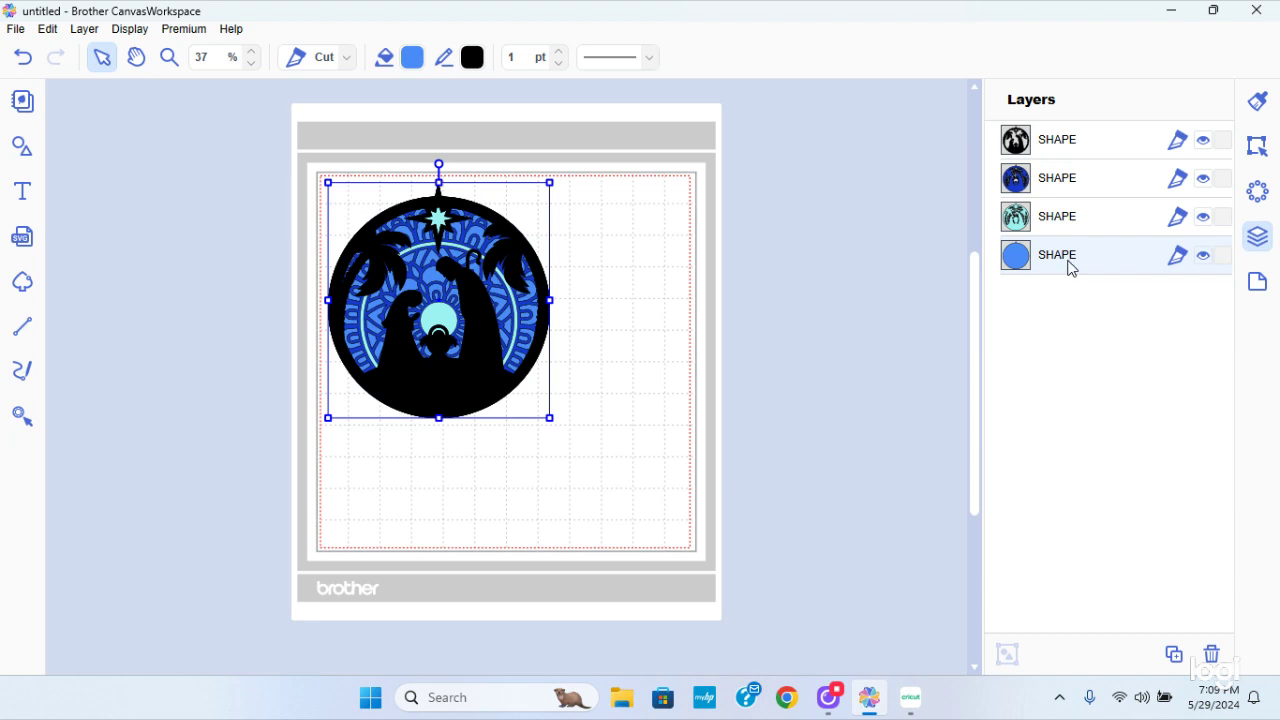
pyautogui.click(1061, 222)
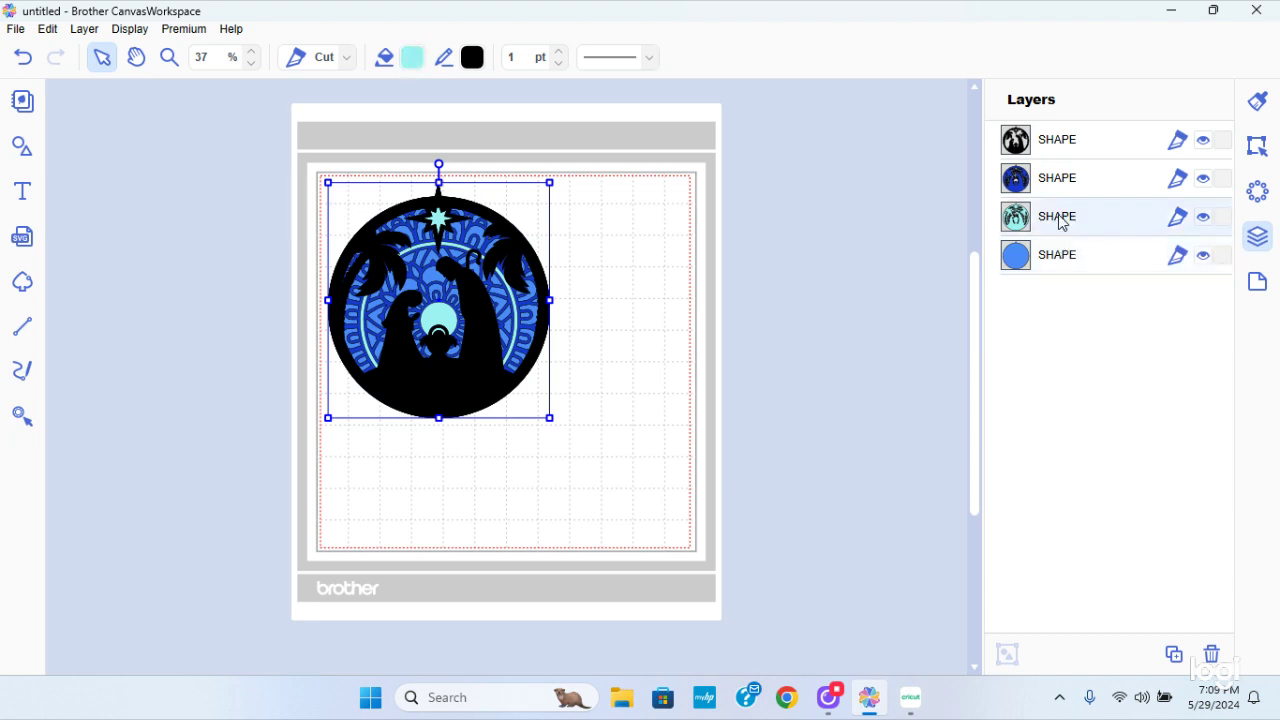
pyautogui.click(1060, 186)
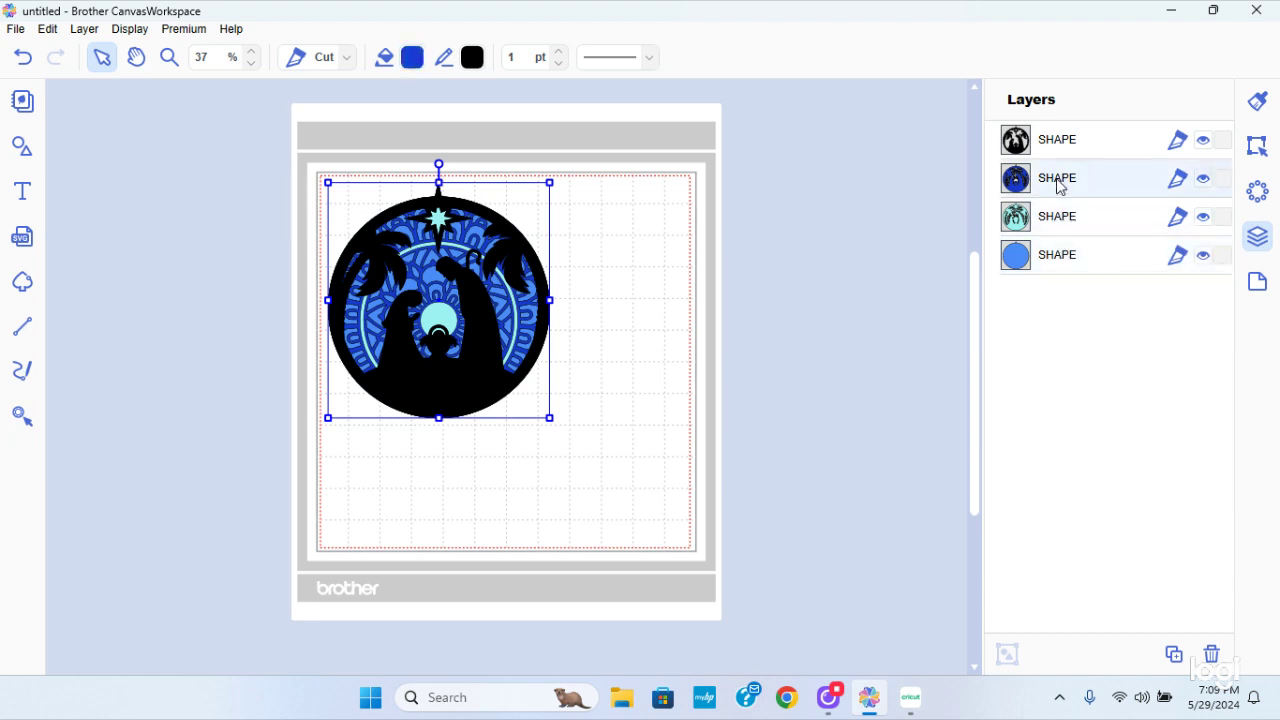
pyautogui.click(1061, 148)
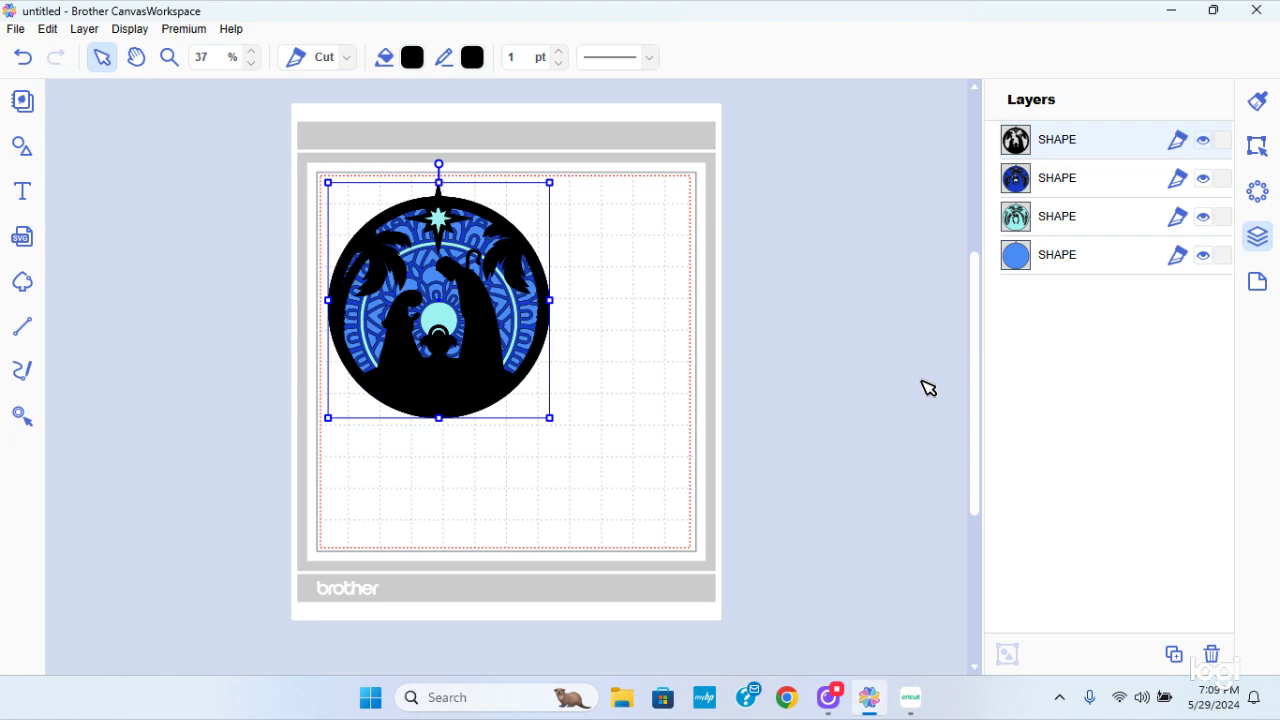
pyautogui.click(1020, 260)
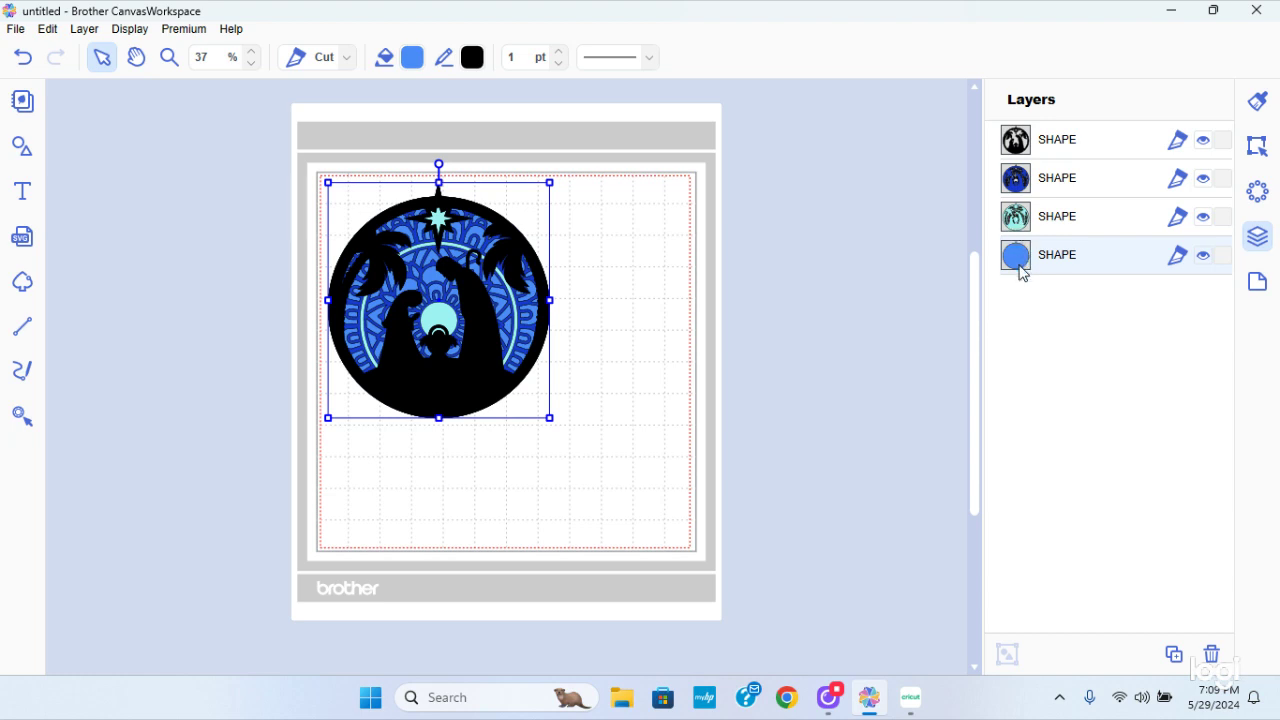
pyautogui.click(1022, 226)
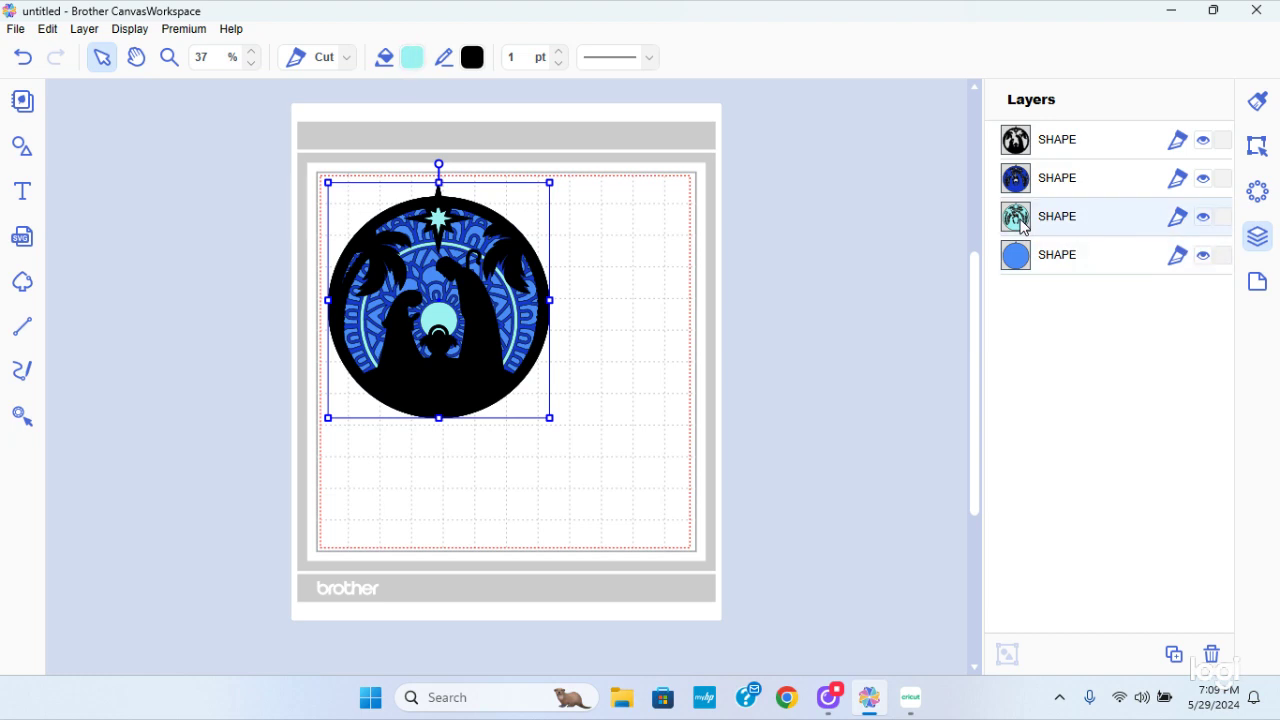
pyautogui.click(1056, 186)
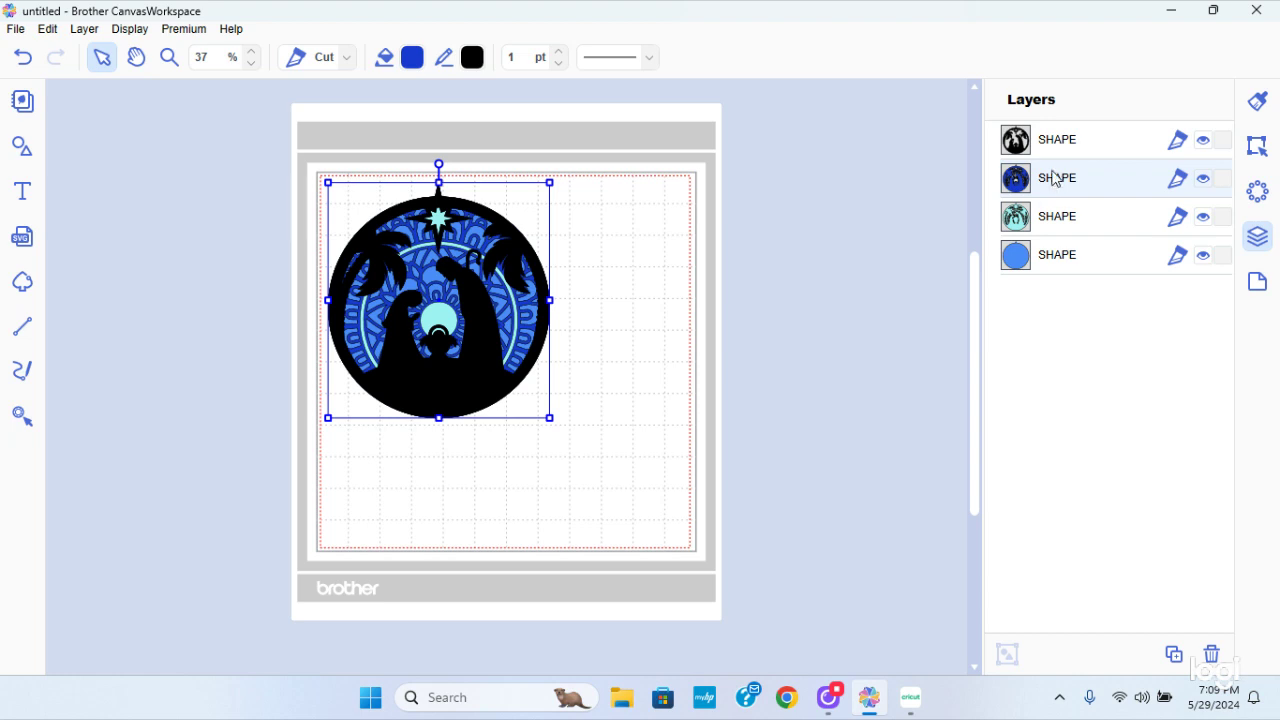
pyautogui.click(1050, 144)
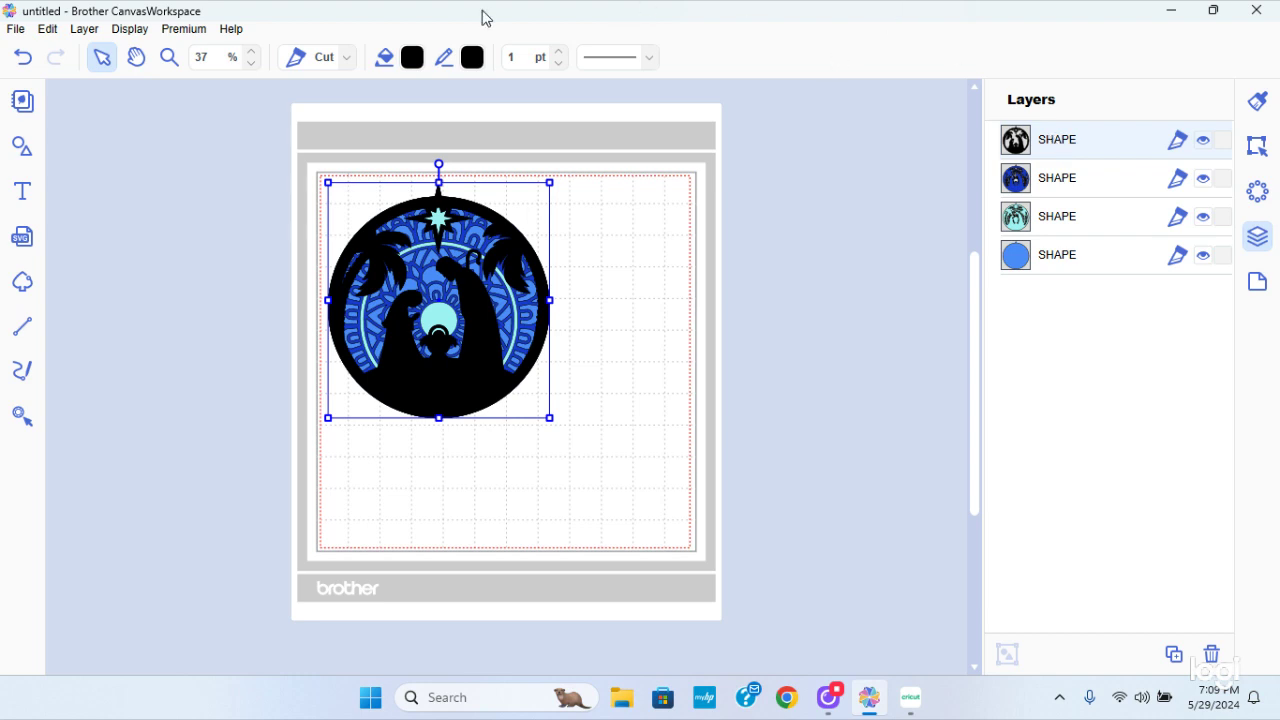
pyautogui.doubleClick(1062, 146)
pyautogui.click(886, 197)
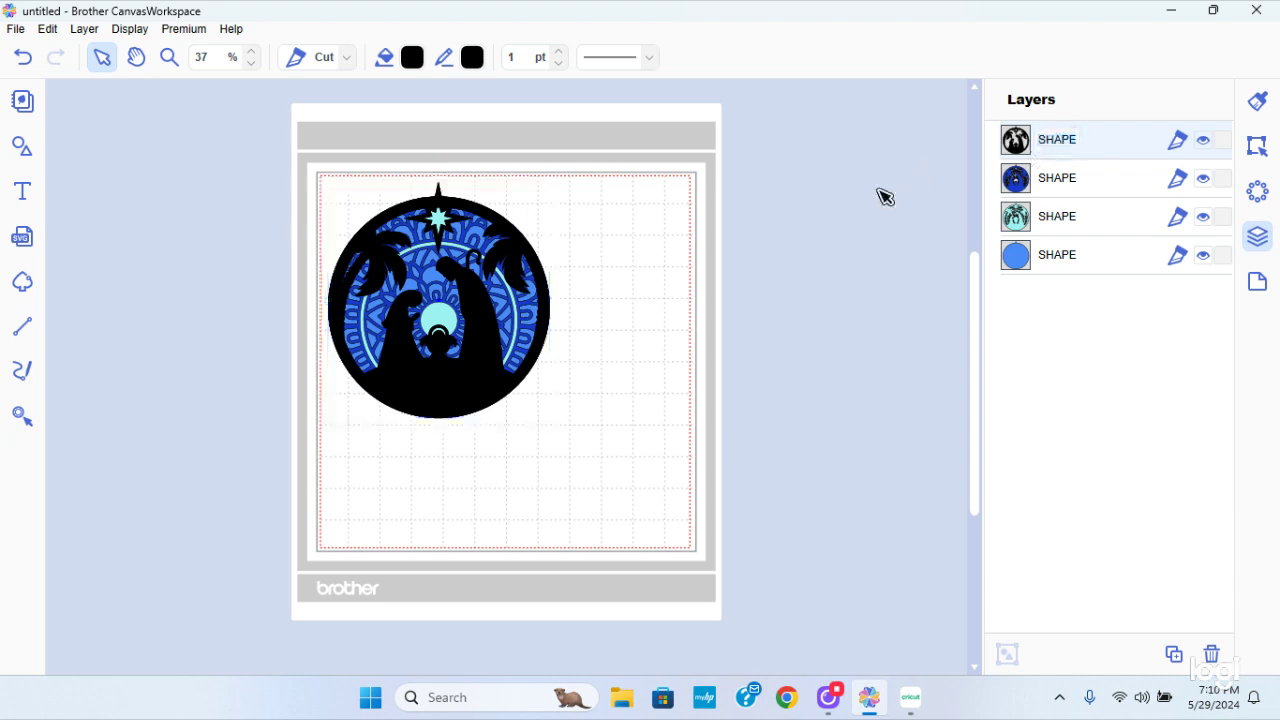
# Step: Change the fill colour of the black nativity silhouette layer to dark navy #081138
pyautogui.click(1051, 146)
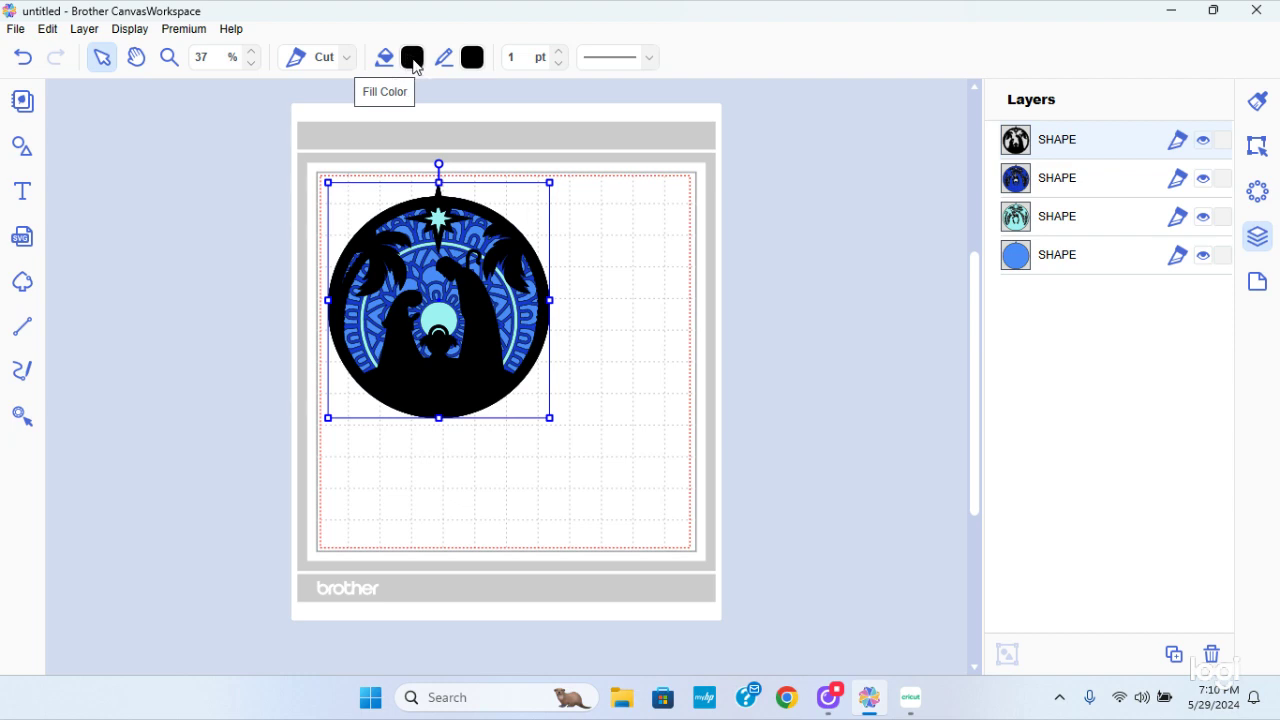
pyautogui.click(413, 60)
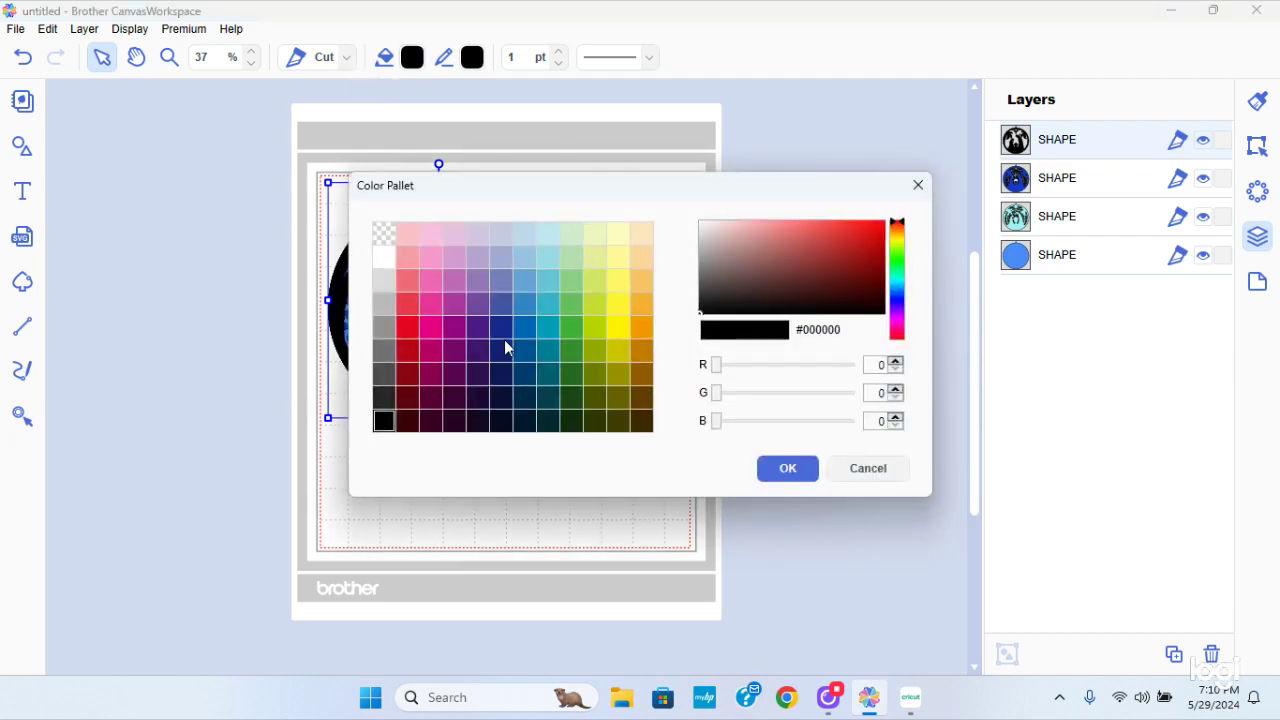
pyautogui.click(502, 400)
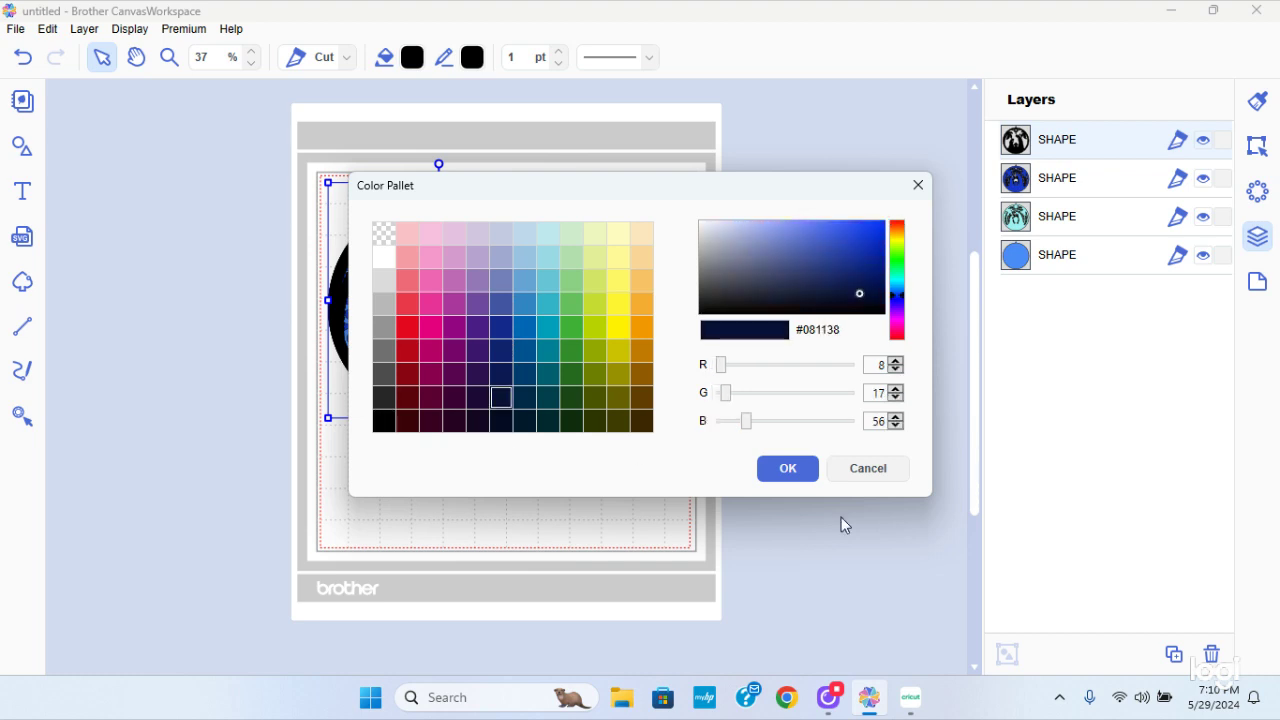
pyautogui.click(778, 467)
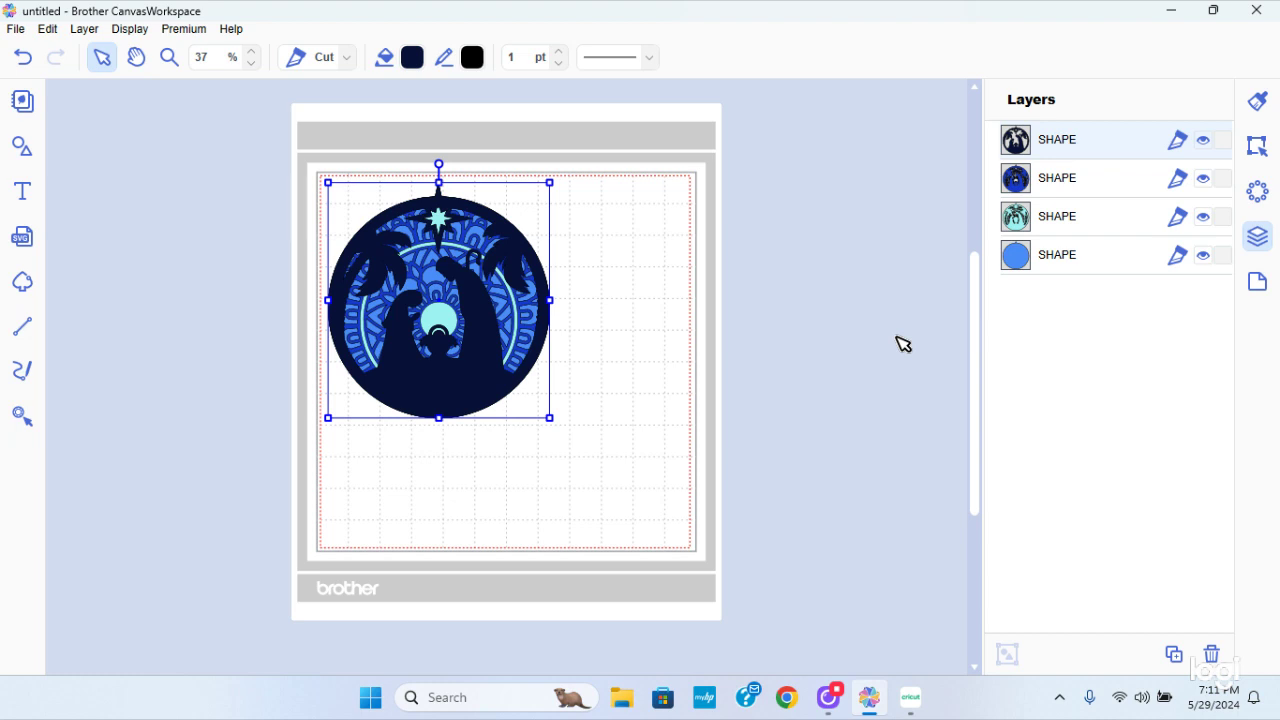
pyautogui.click(1057, 262)
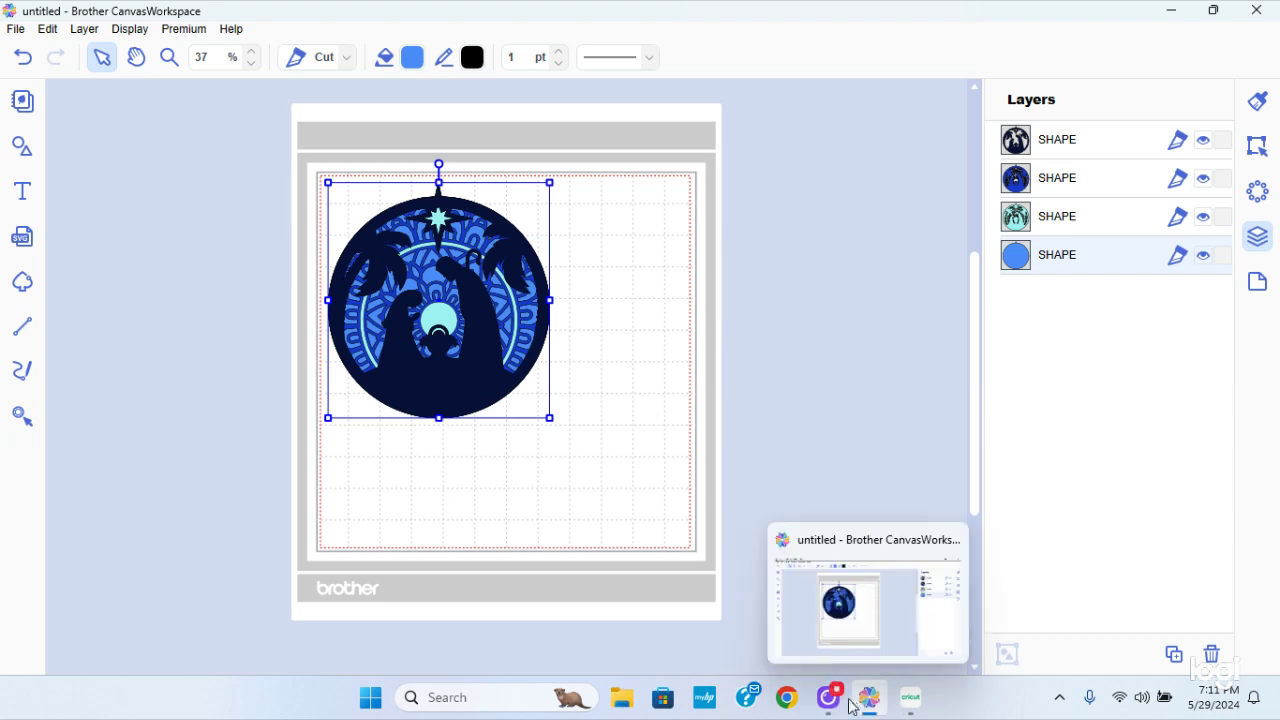
pyautogui.moveTo(828, 708)
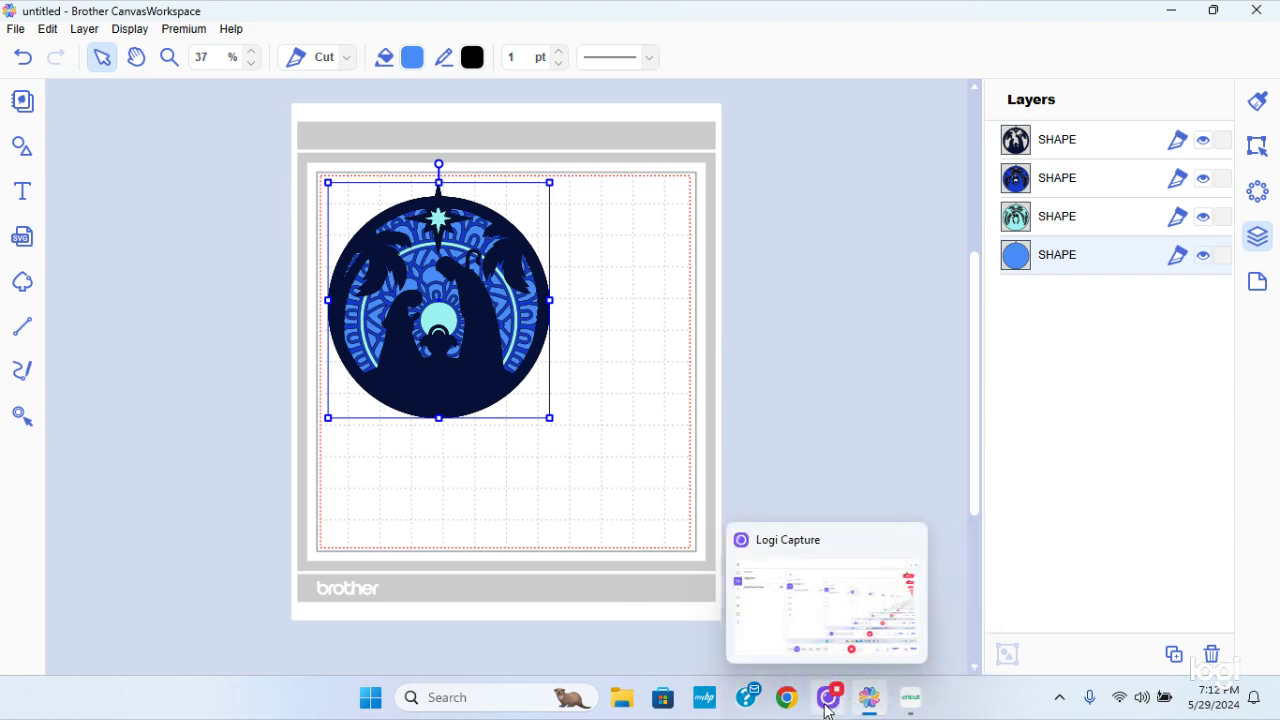
pyautogui.click(828, 708)
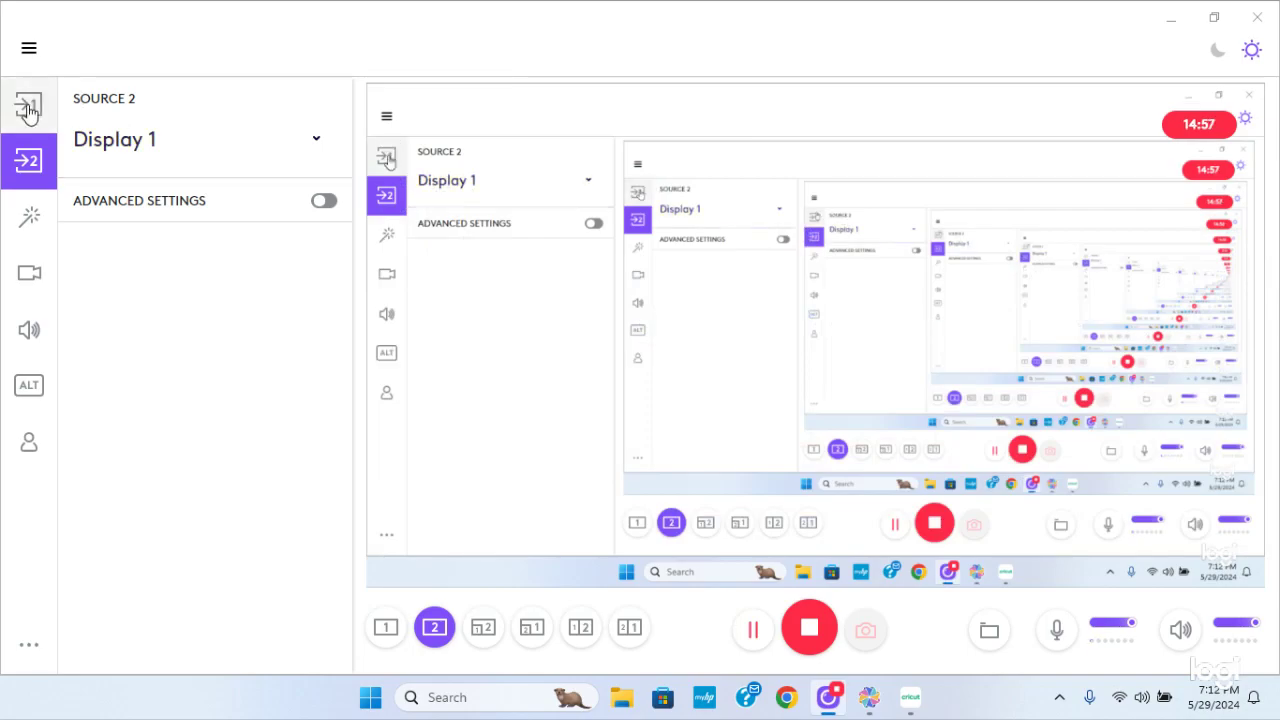
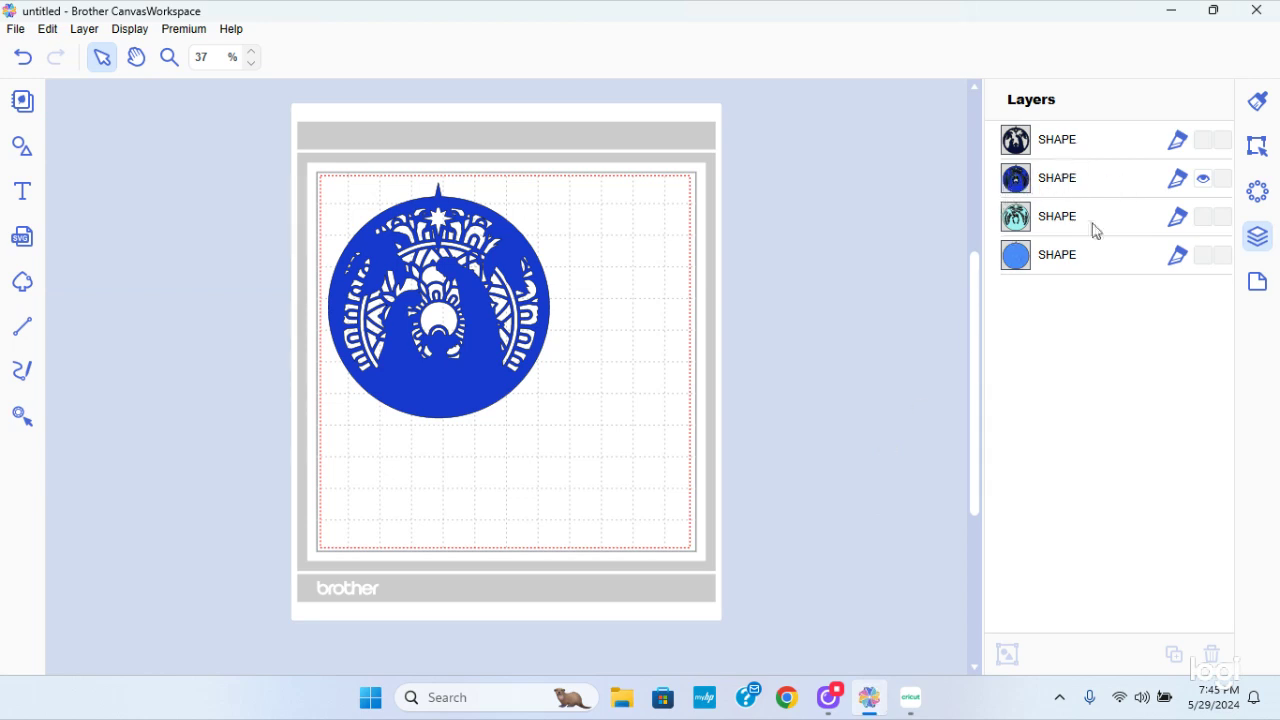
# Step: Hide the blue mandala layer, show only the navy nativity layer, and transfer it as an FCM file via the Internet
pyautogui.click(1205, 182)
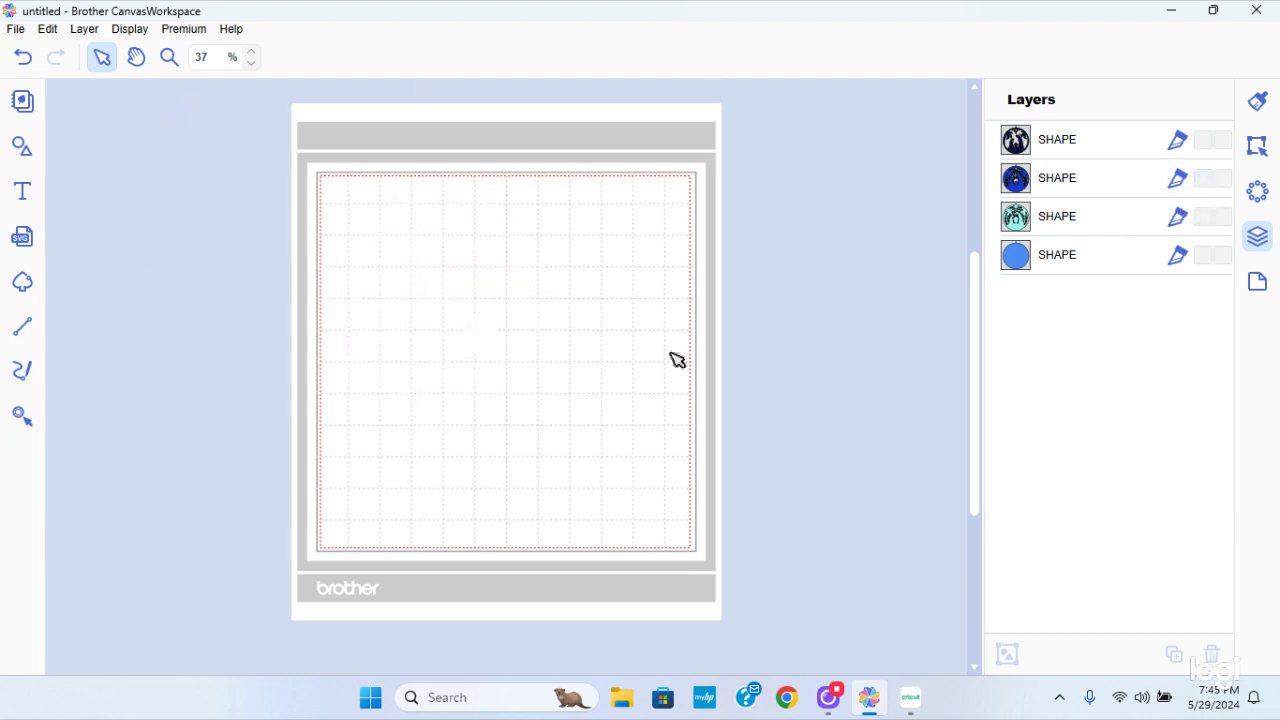
pyautogui.click(1205, 142)
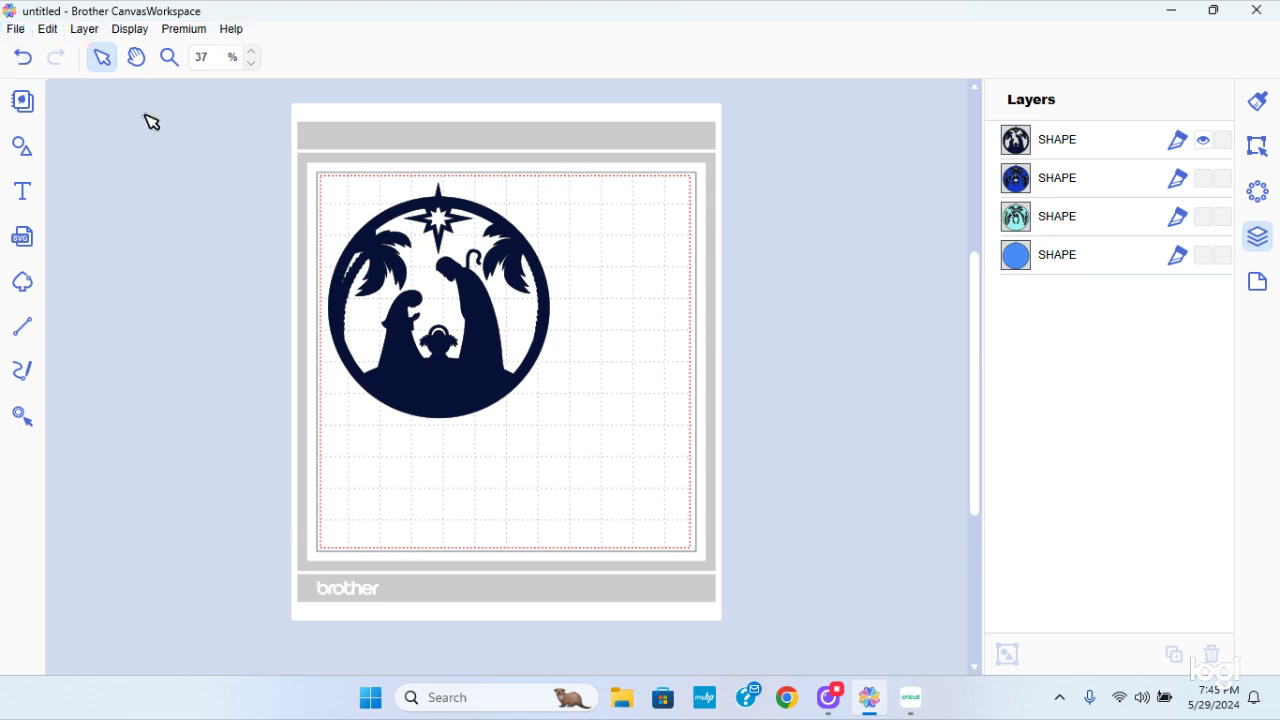
pyautogui.click(16, 29)
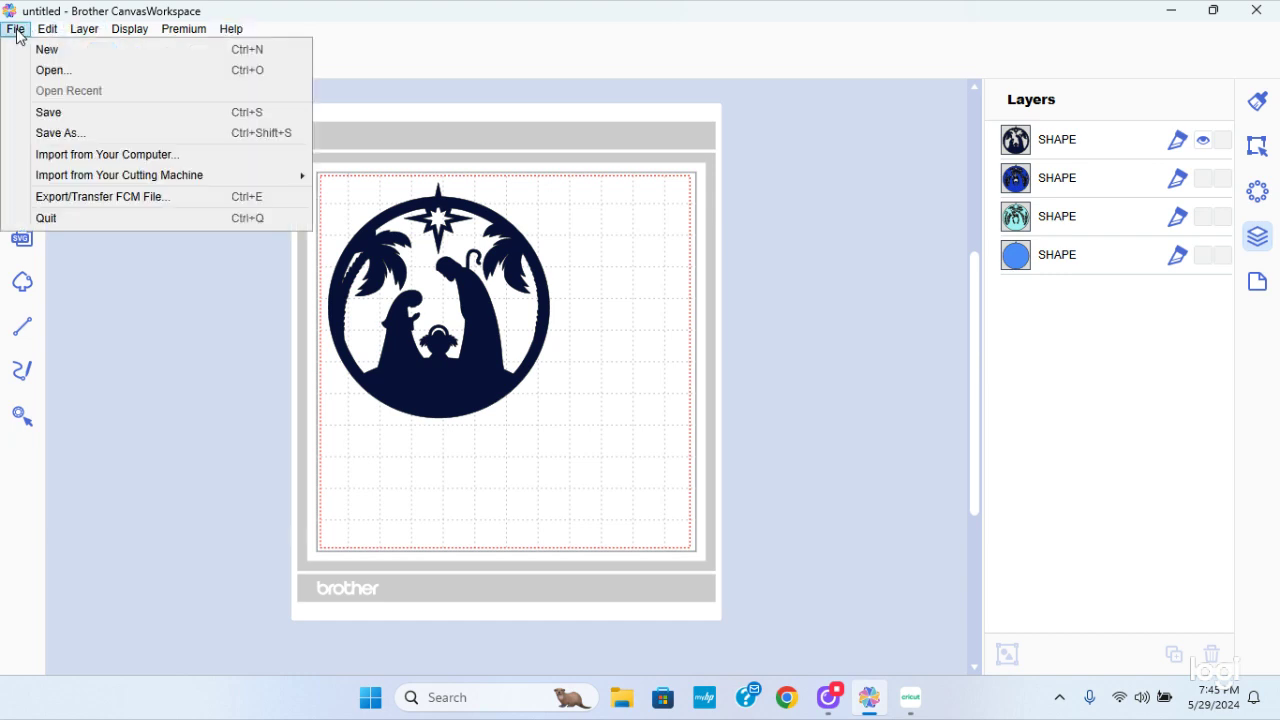
pyautogui.click(61, 198)
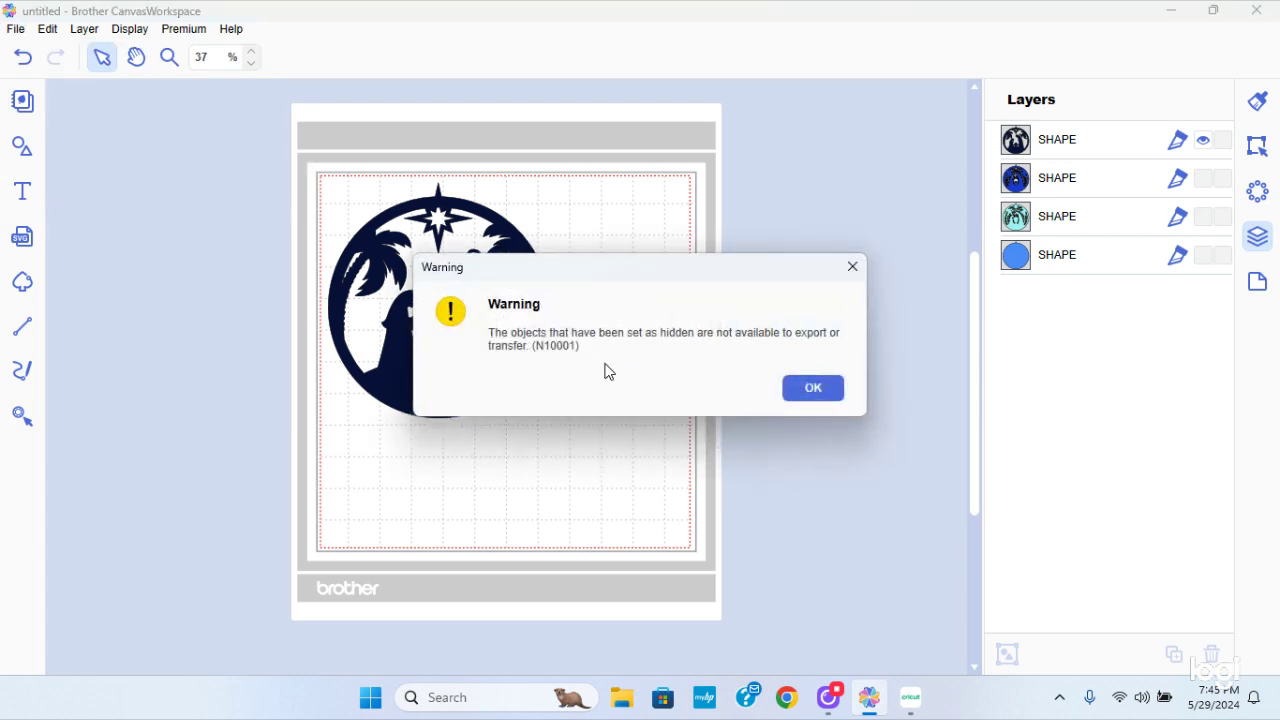
pyautogui.click(813, 394)
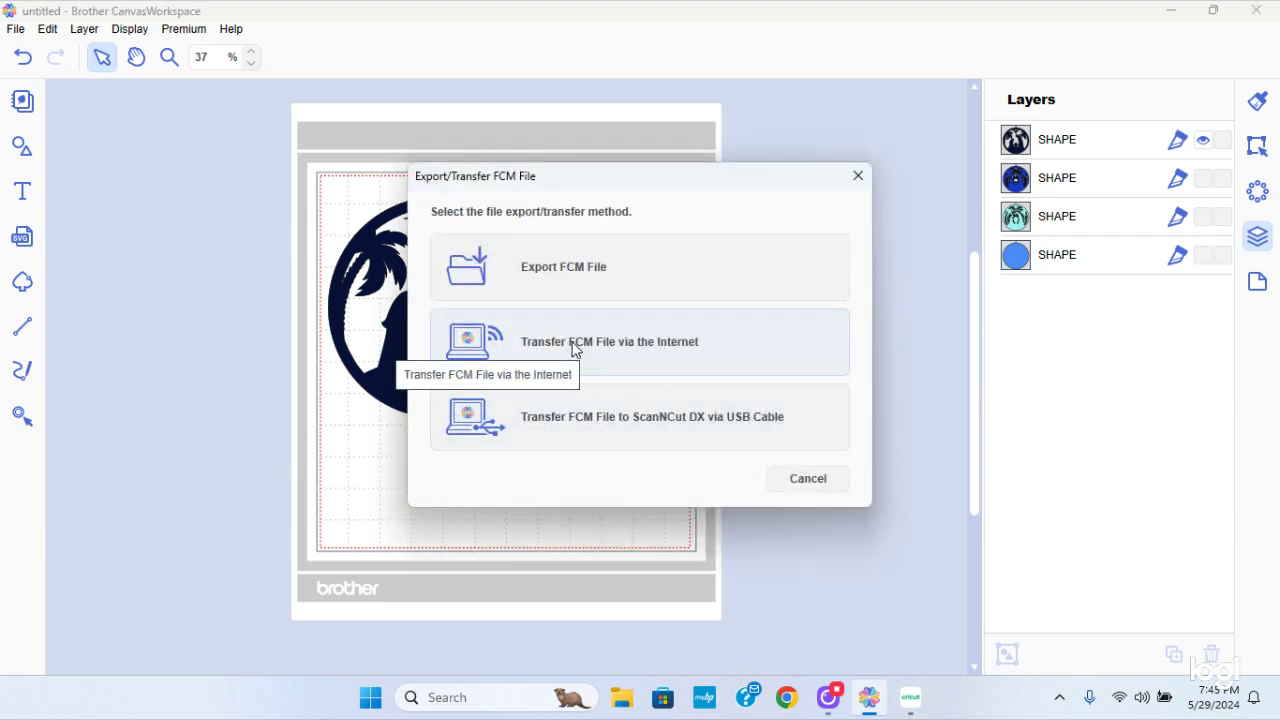
pyautogui.click(575, 347)
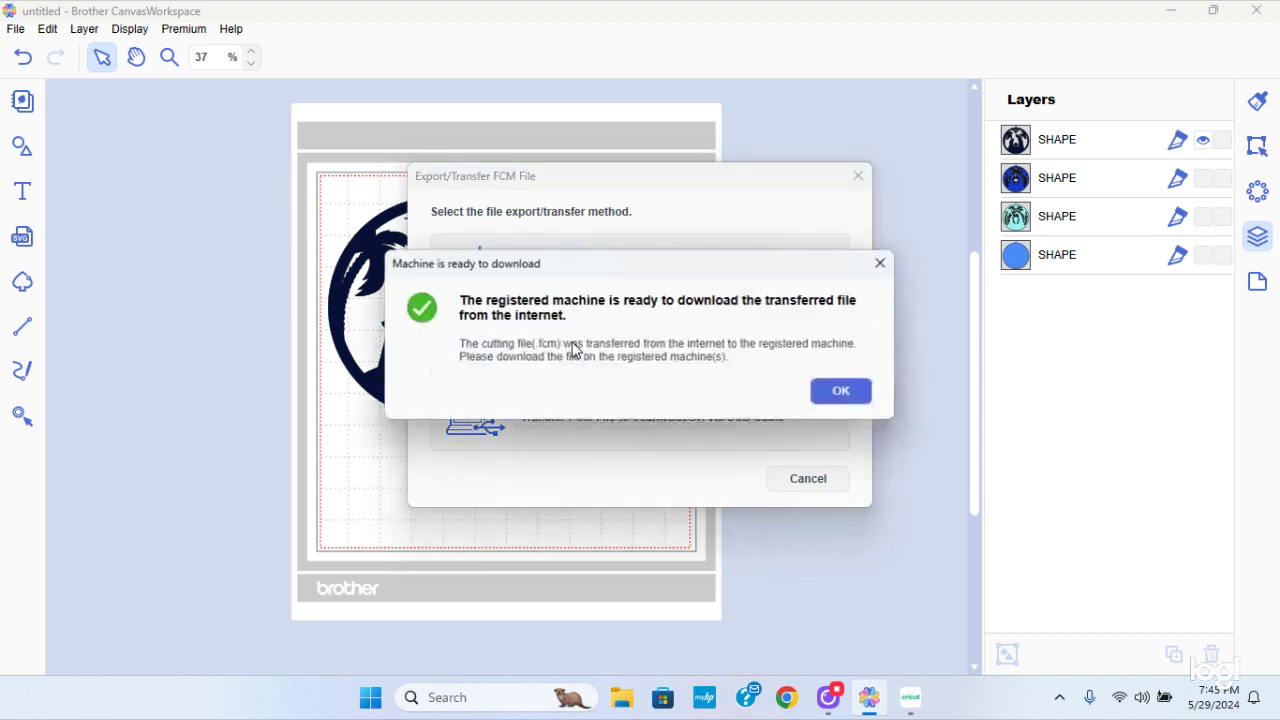
pyautogui.click(845, 396)
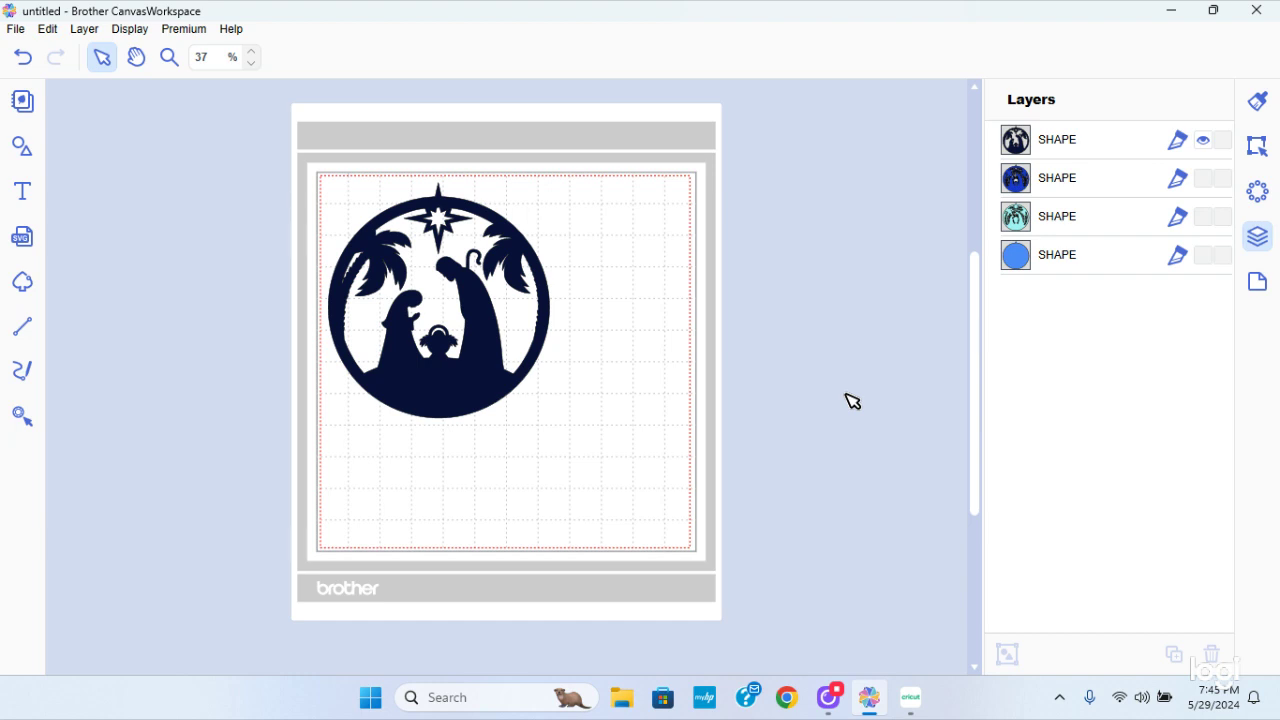
# Step: Switch to Cricut Design Space and move the mandala close to the canvas origin, about 0.1 in from the left and top edges
pyautogui.click(1170, 10)
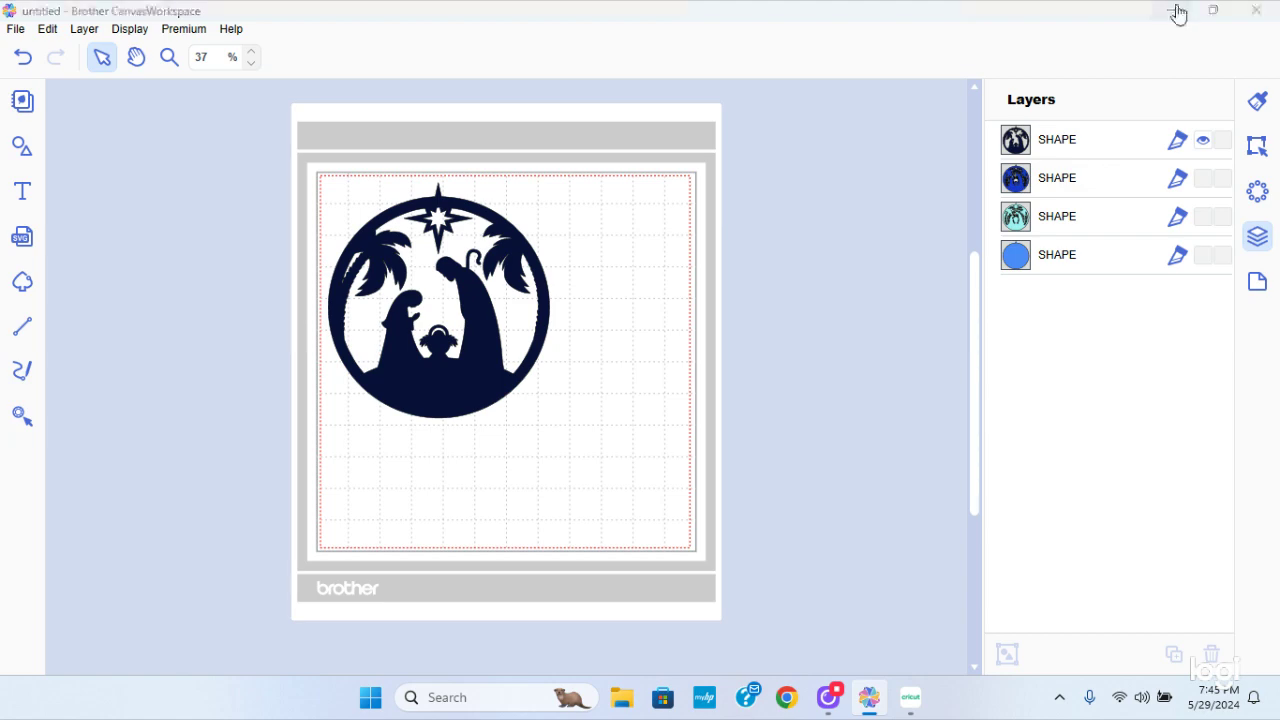
pyautogui.click(908, 698)
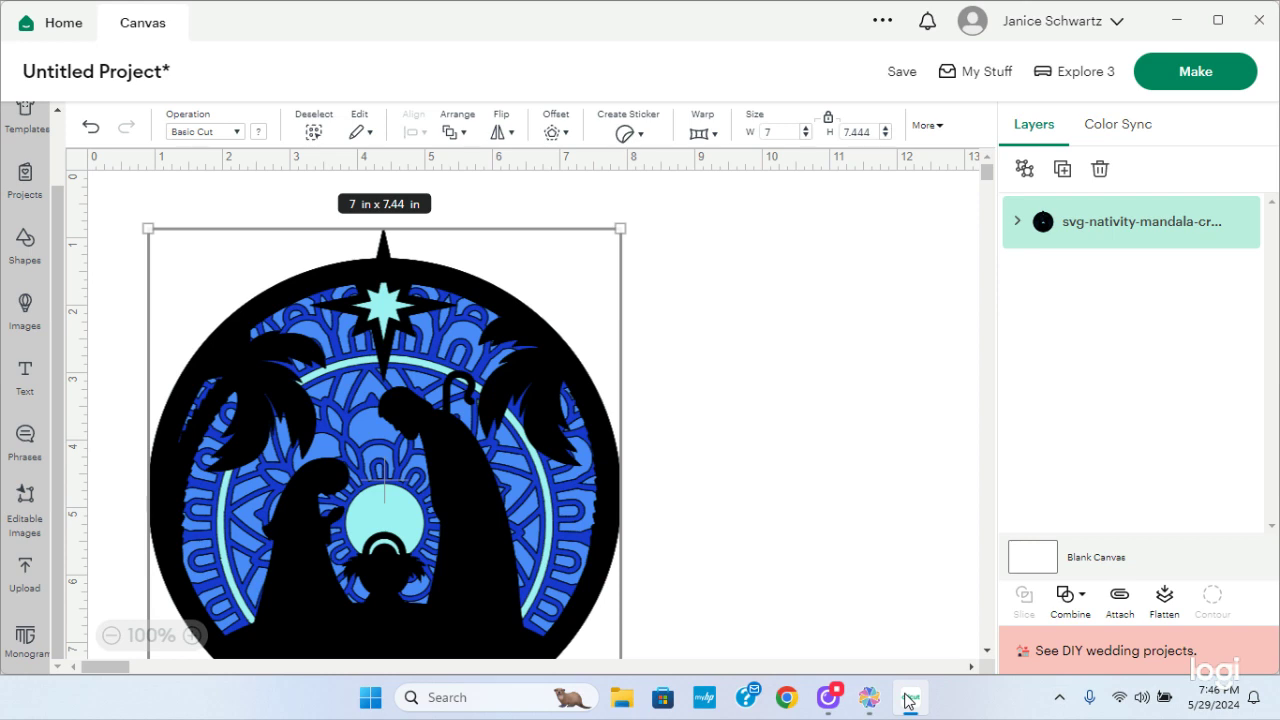
pyautogui.click(407, 418)
pyautogui.moveTo(407, 418); pyautogui.dragTo(362, 377)
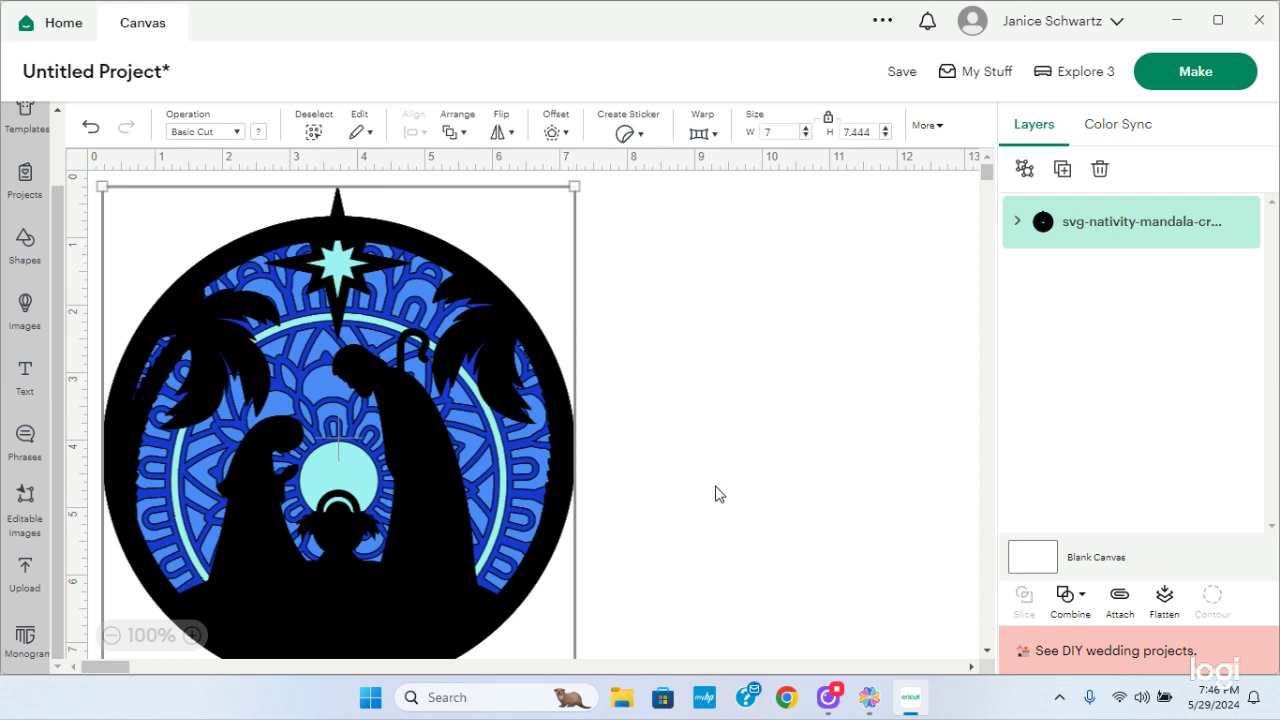
# Step: Prepare the project for cutting without saving it, loading all materials on a 12 in x 12 in mat
pyautogui.click(1190, 76)
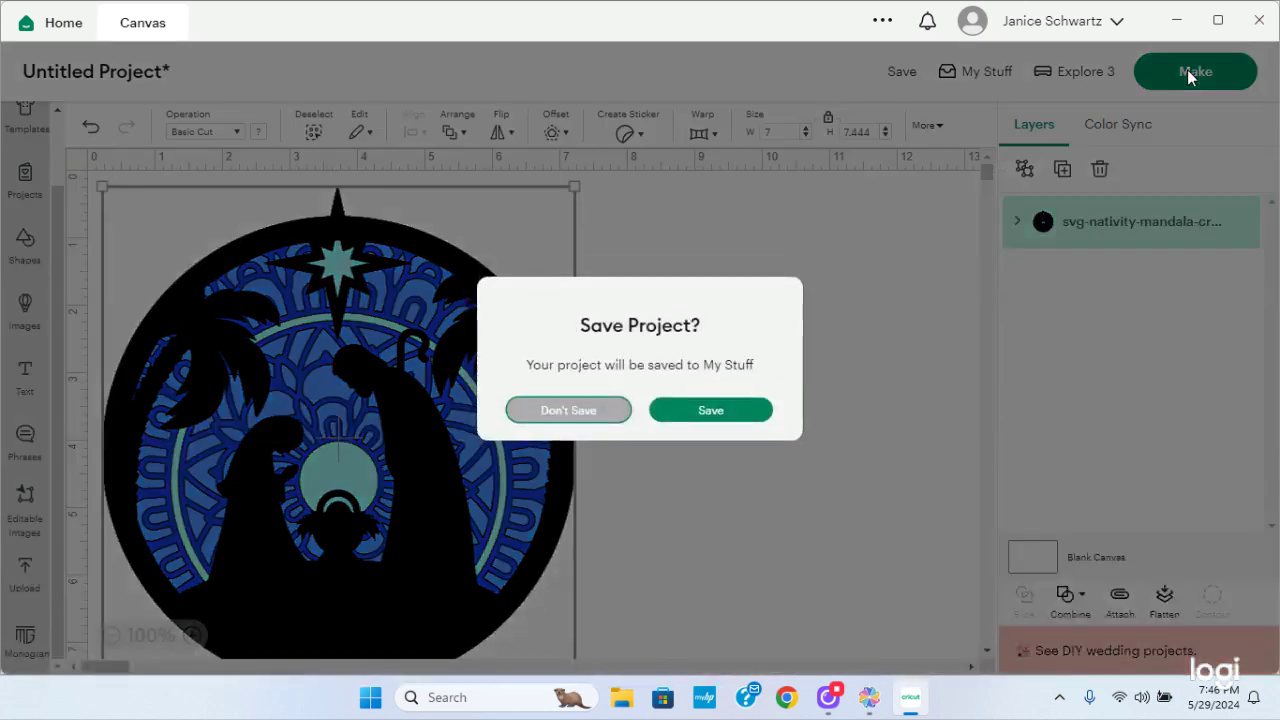
pyautogui.click(580, 410)
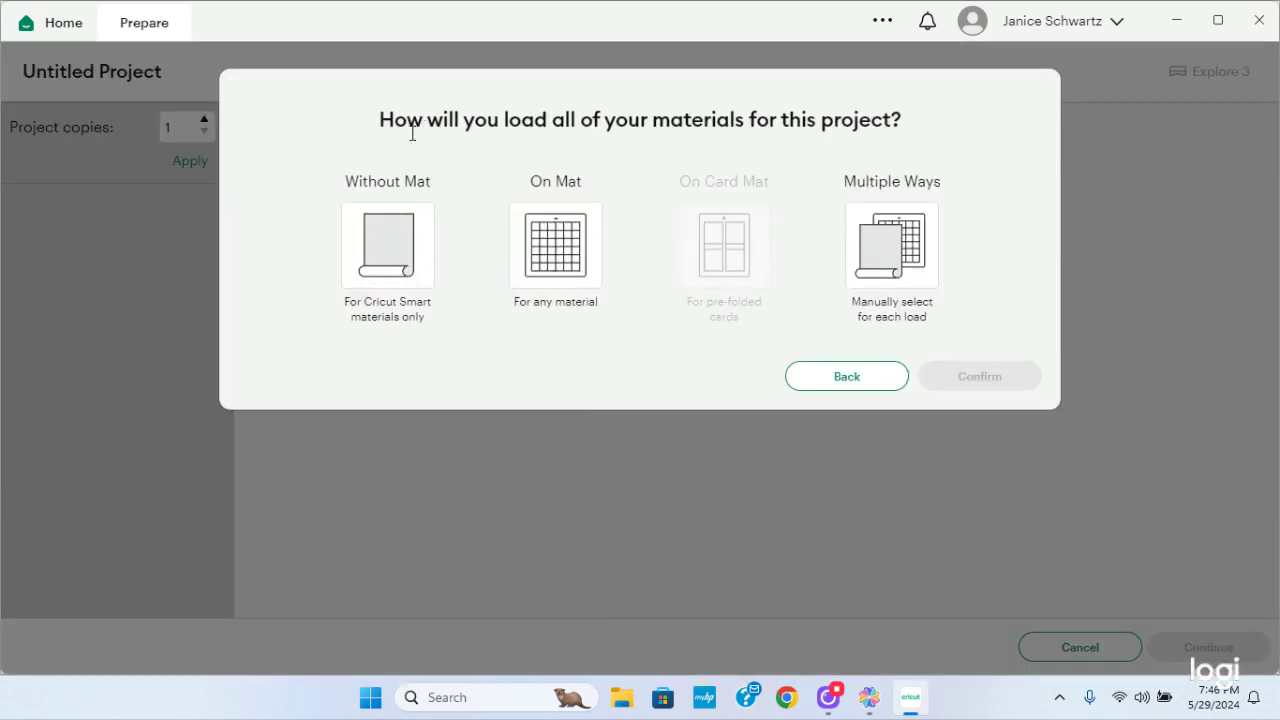
pyautogui.click(559, 258)
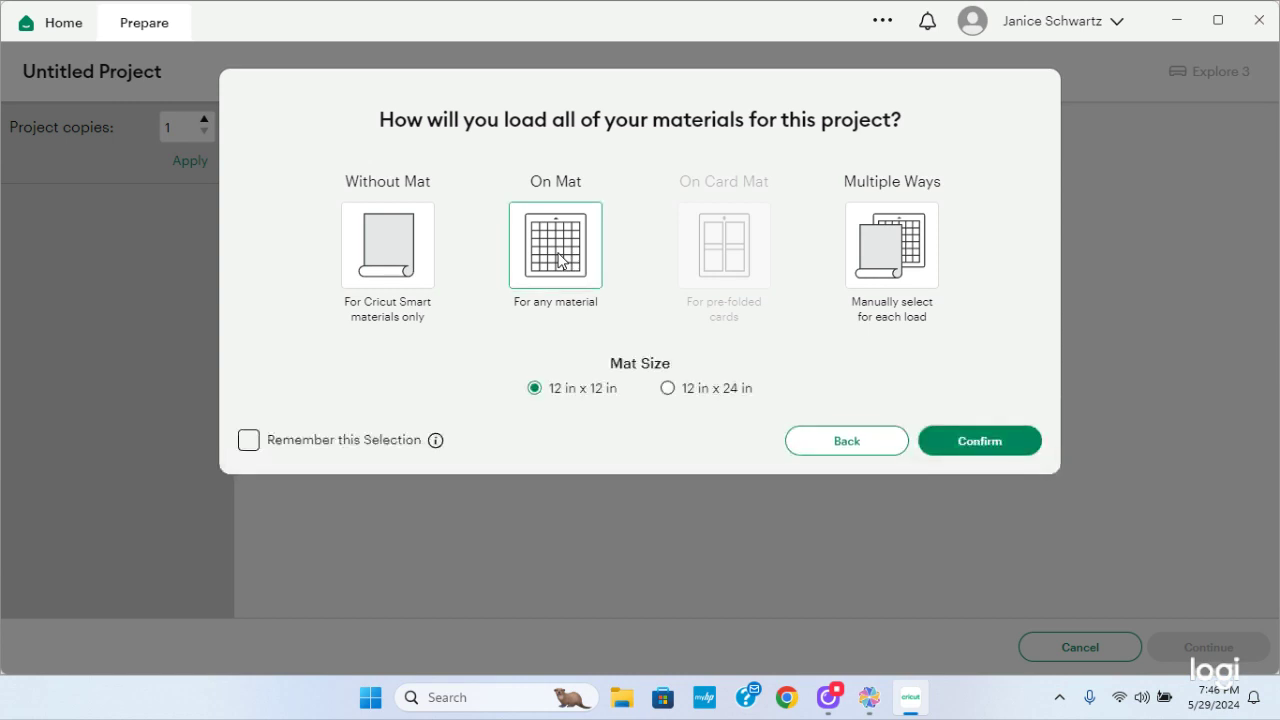
pyautogui.click(995, 440)
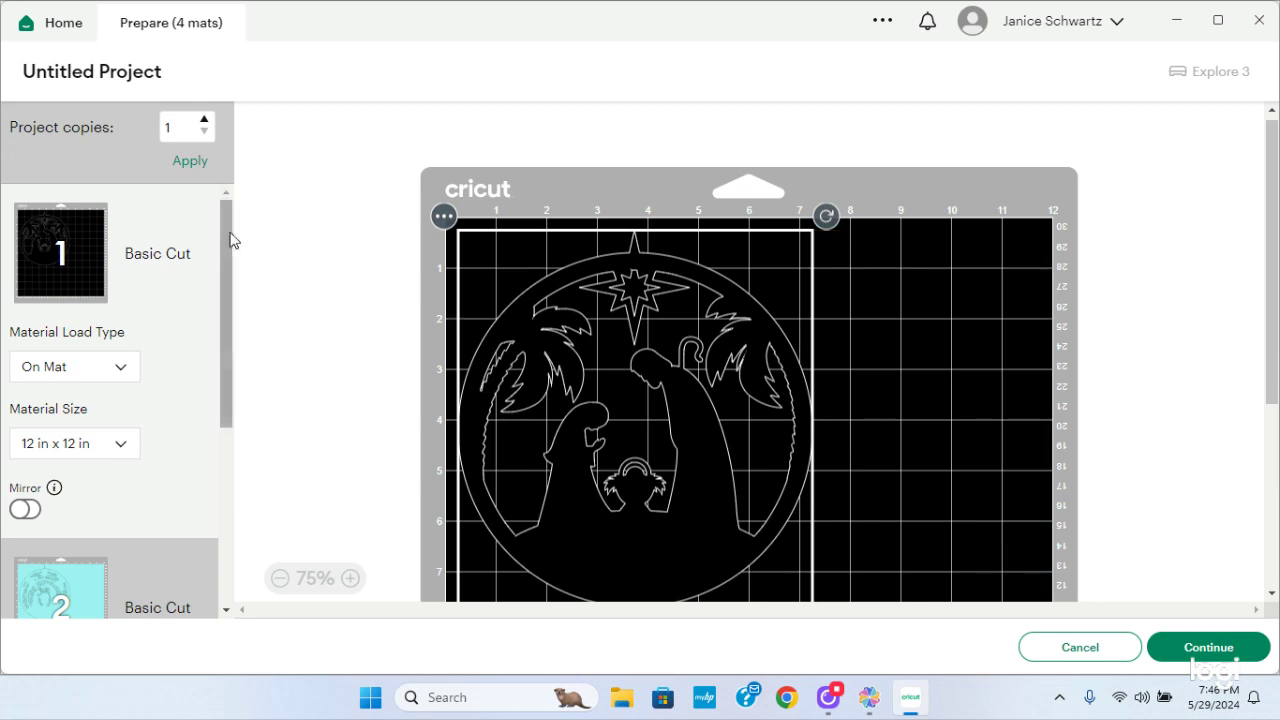
# Step: Review the four mats in the mat list, from the black nativity layer through the three blue layers
pyautogui.moveTo(225, 230); pyautogui.dragTo(225, 241)
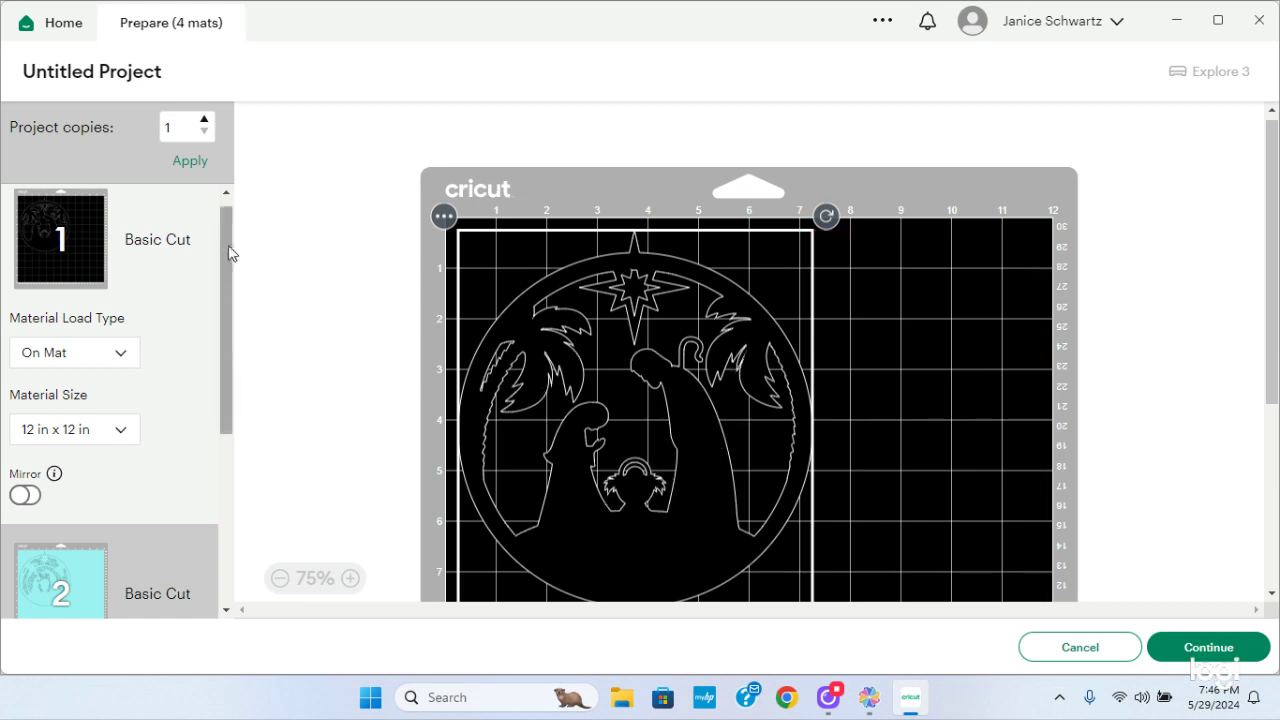
pyautogui.moveTo(228, 252); pyautogui.dragTo(231, 386)
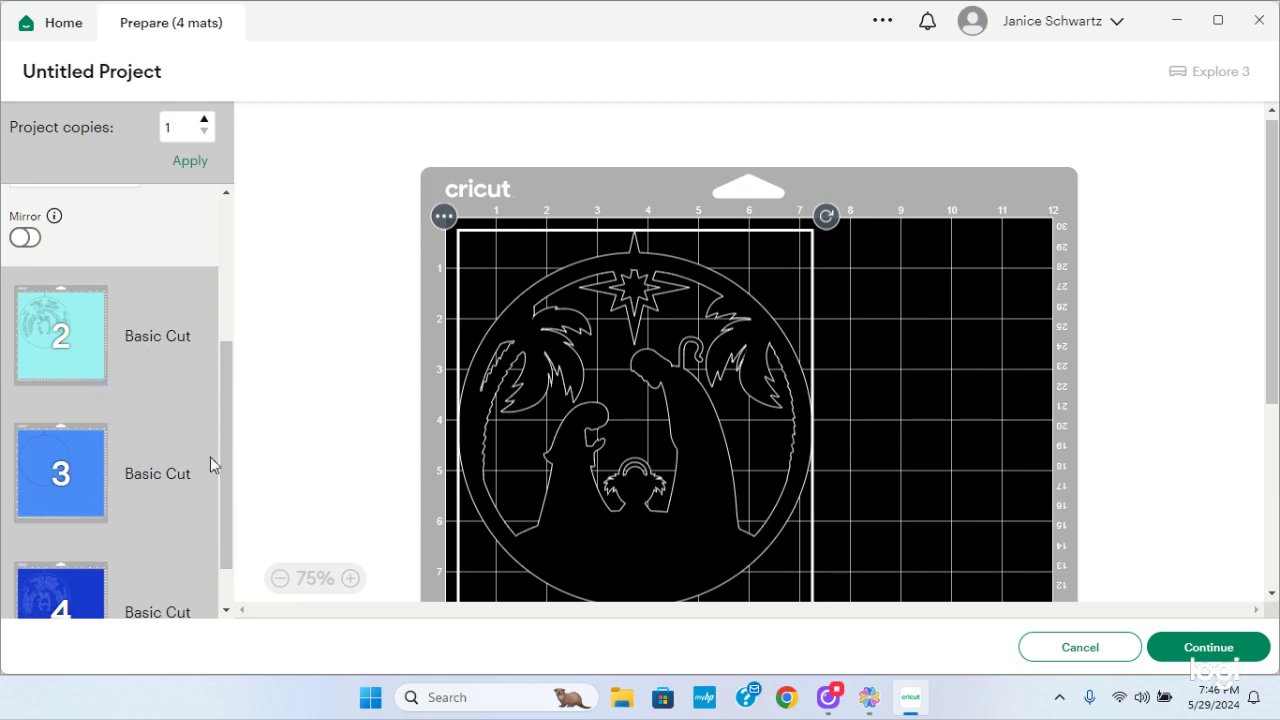
pyautogui.moveTo(231, 465); pyautogui.dragTo(220, 571)
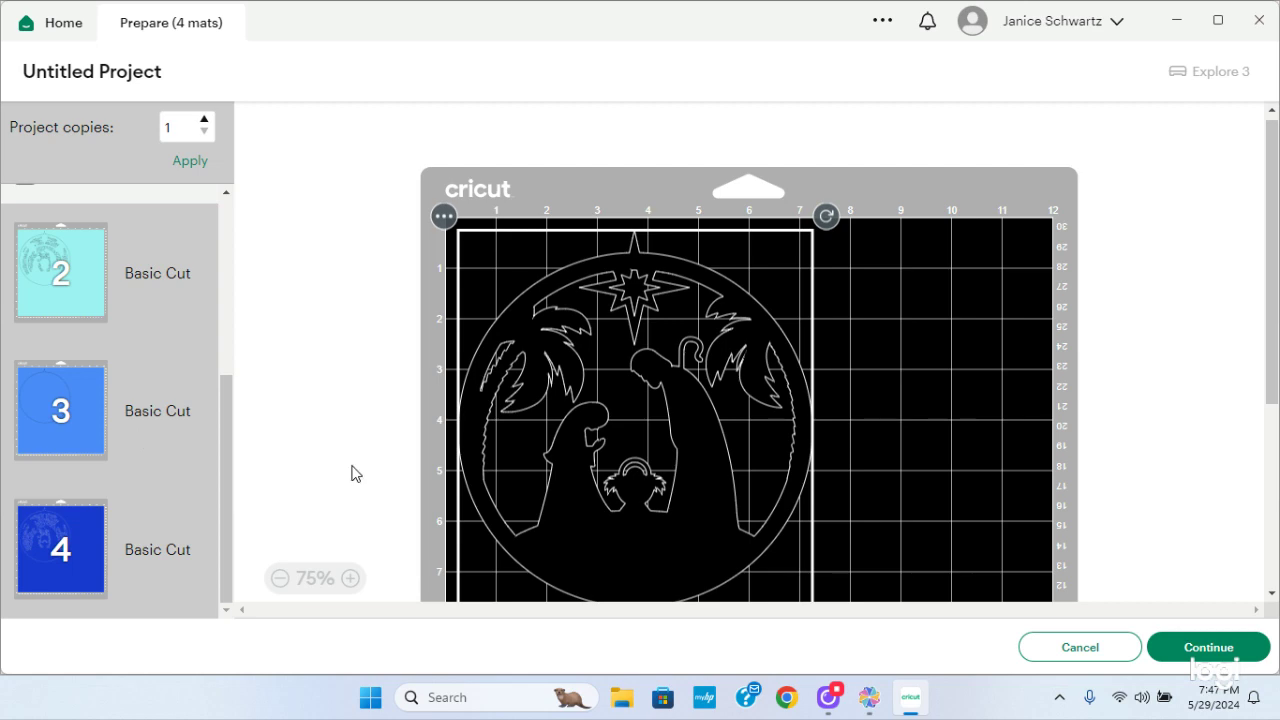
# Step: Minimize the open windows and open the nativity-mandala-craftwithsarah folder inside the desktop's Craft with Sarah folder
pyautogui.click(1177, 20)
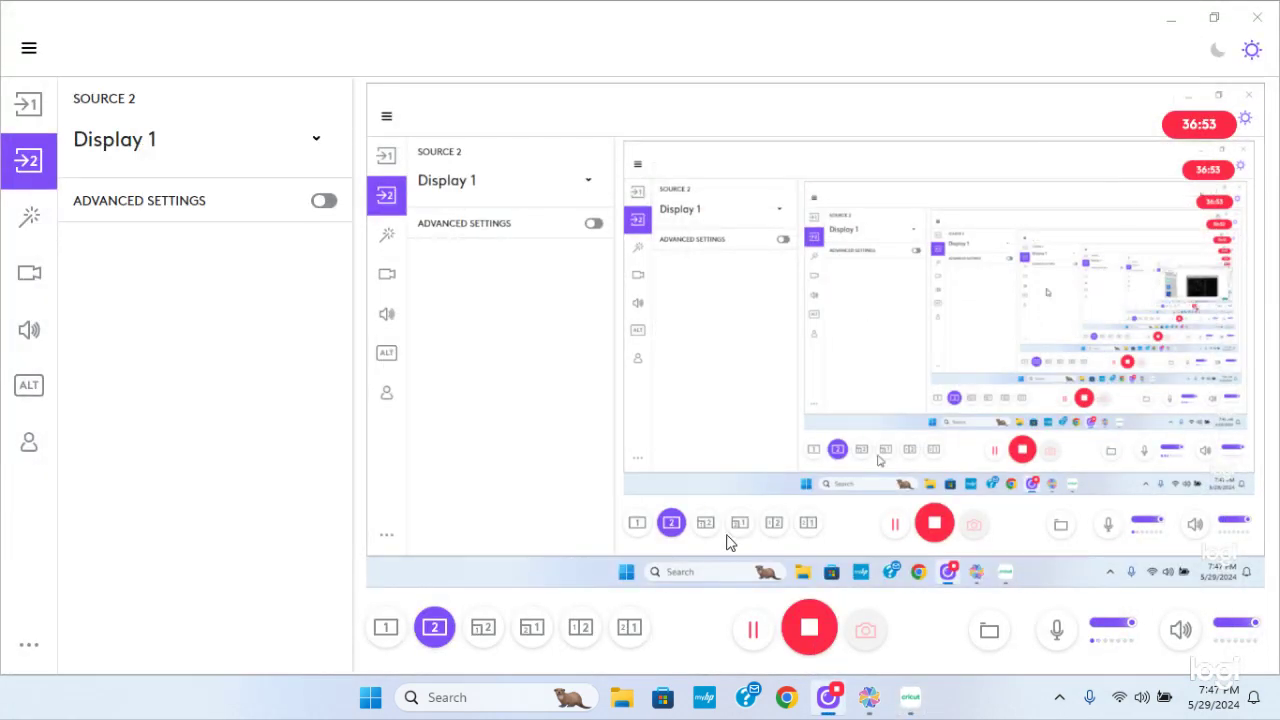
pyautogui.click(1171, 18)
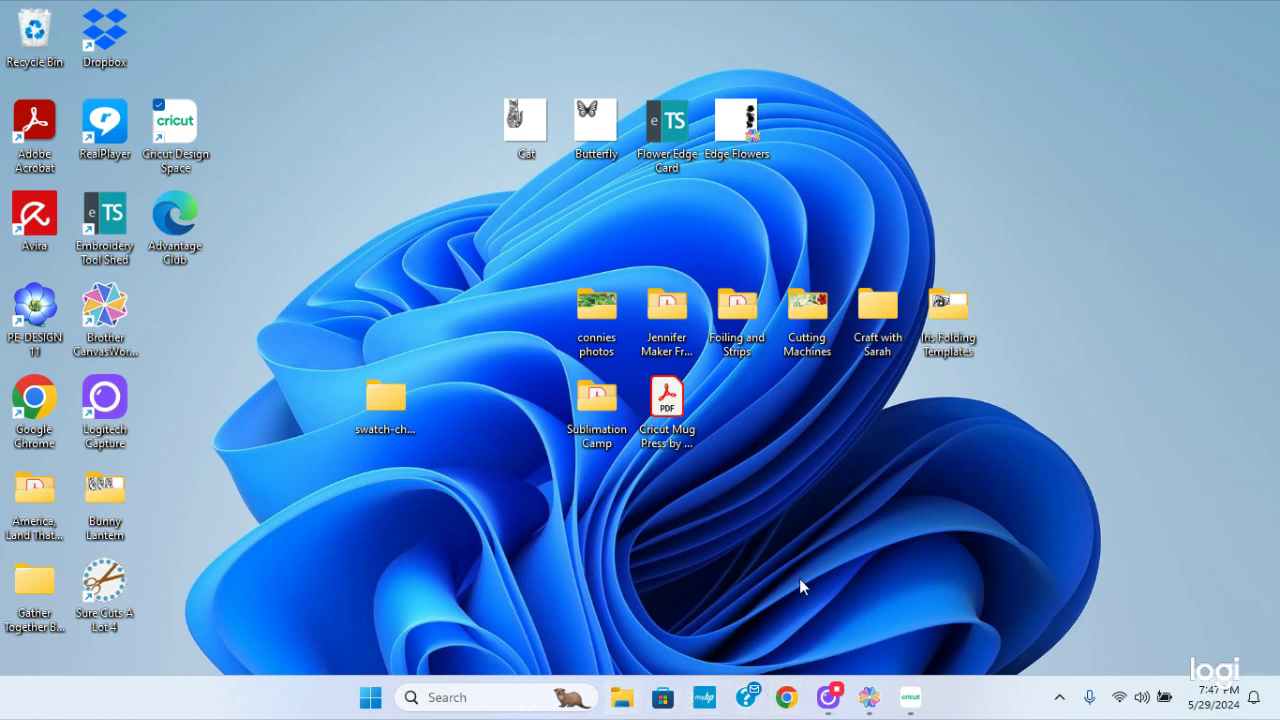
pyautogui.click(875, 314)
pyautogui.doubleClick(875, 314)
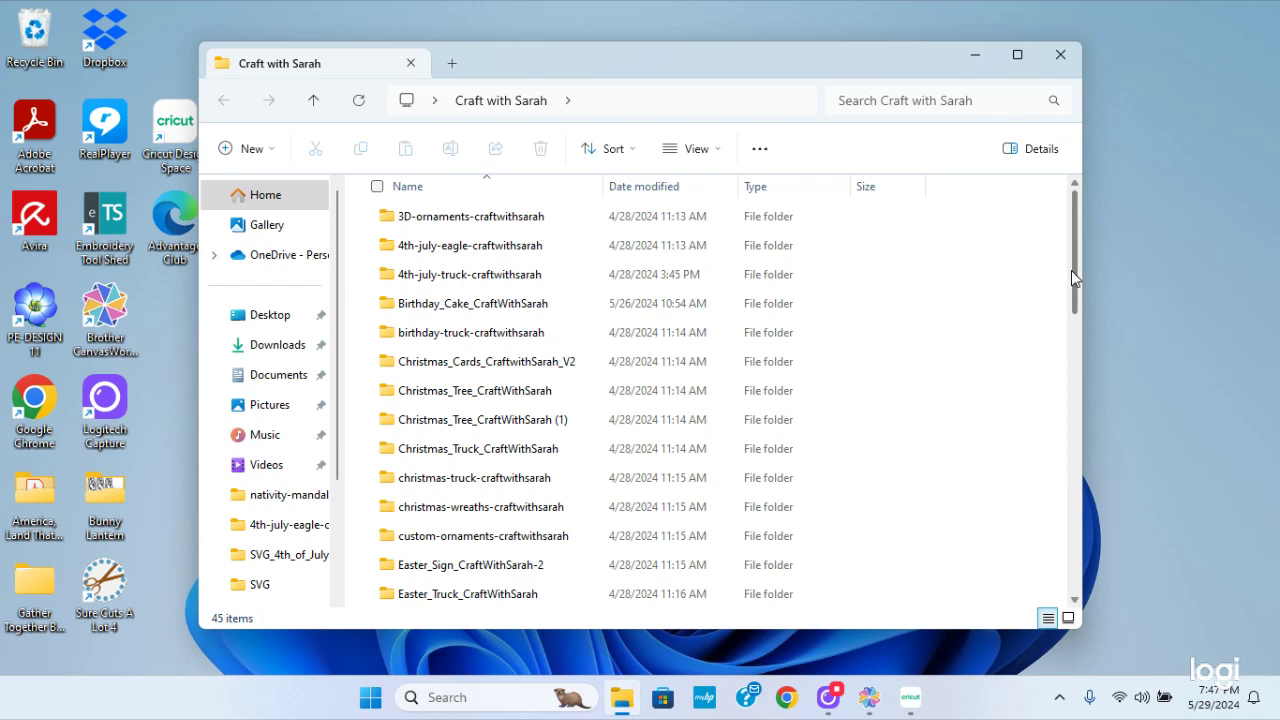
pyautogui.moveTo(1071, 270); pyautogui.dragTo(1077, 467)
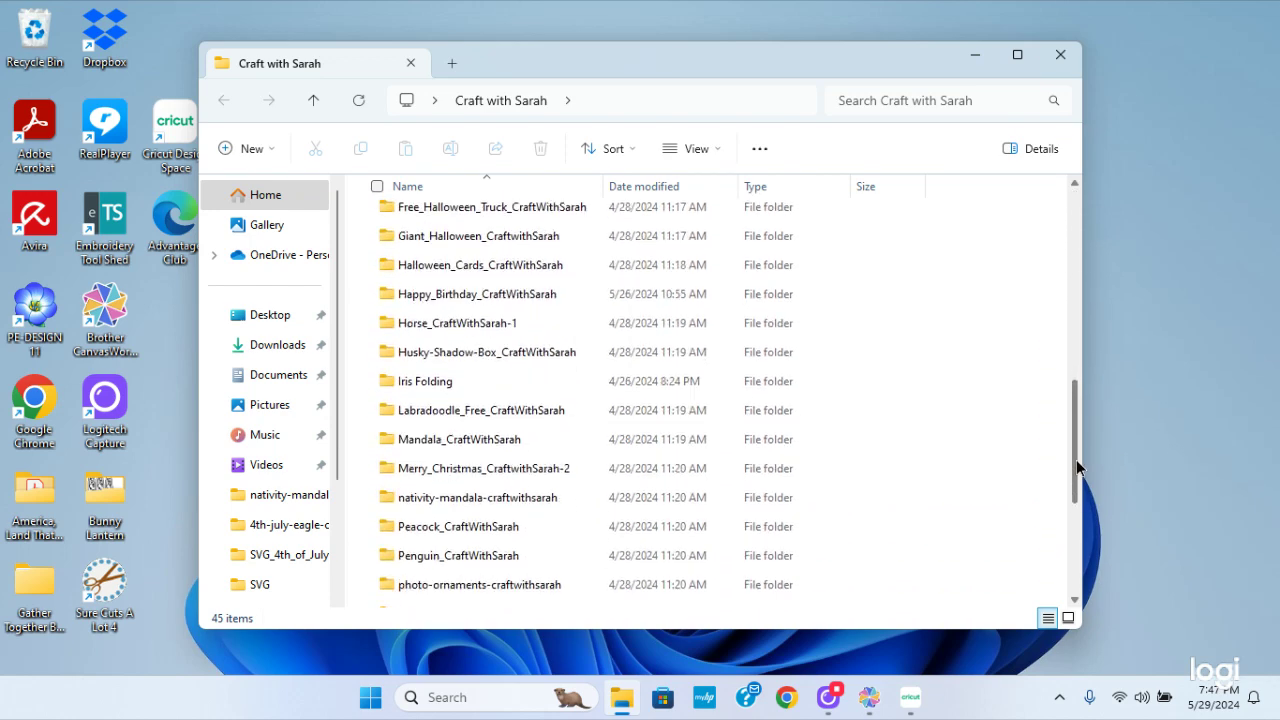
pyautogui.doubleClick(465, 496)
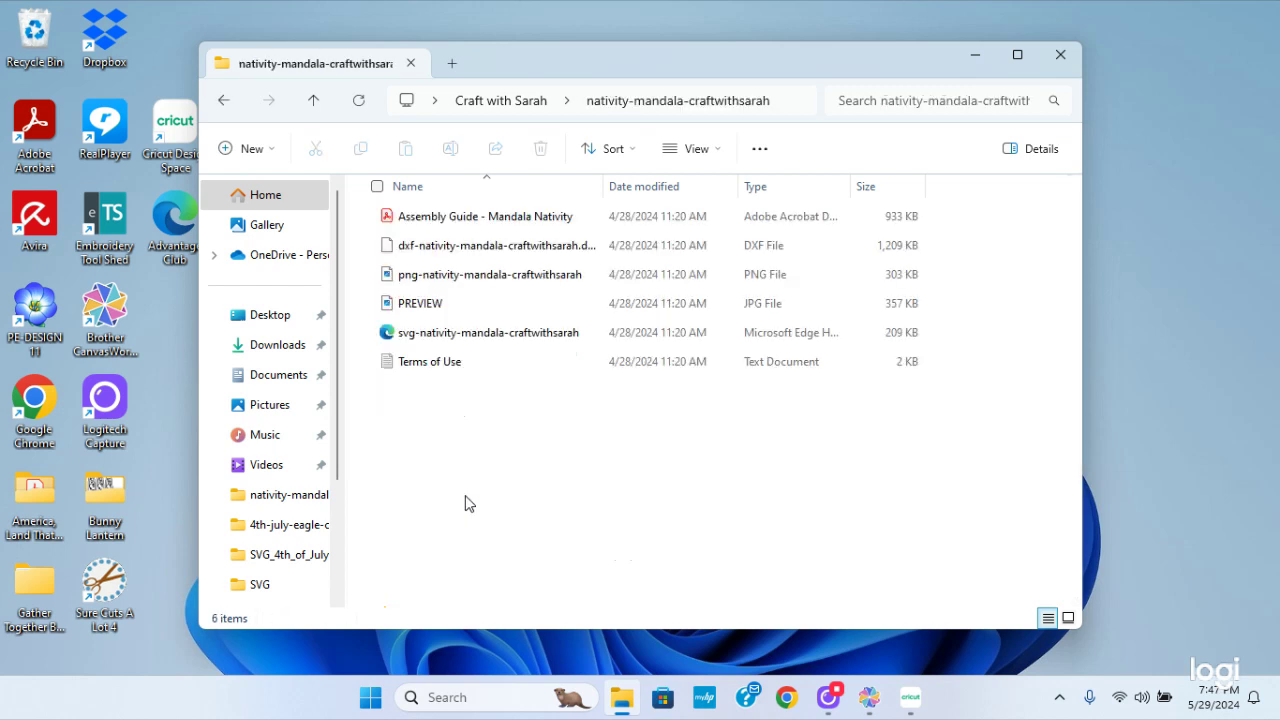
# Step: Open the Assembly Guide - Mandala Nativity PDF, examine the layer order and the glue or foam instructions, and close it
pyautogui.click(521, 218)
pyautogui.doubleClick(521, 218)
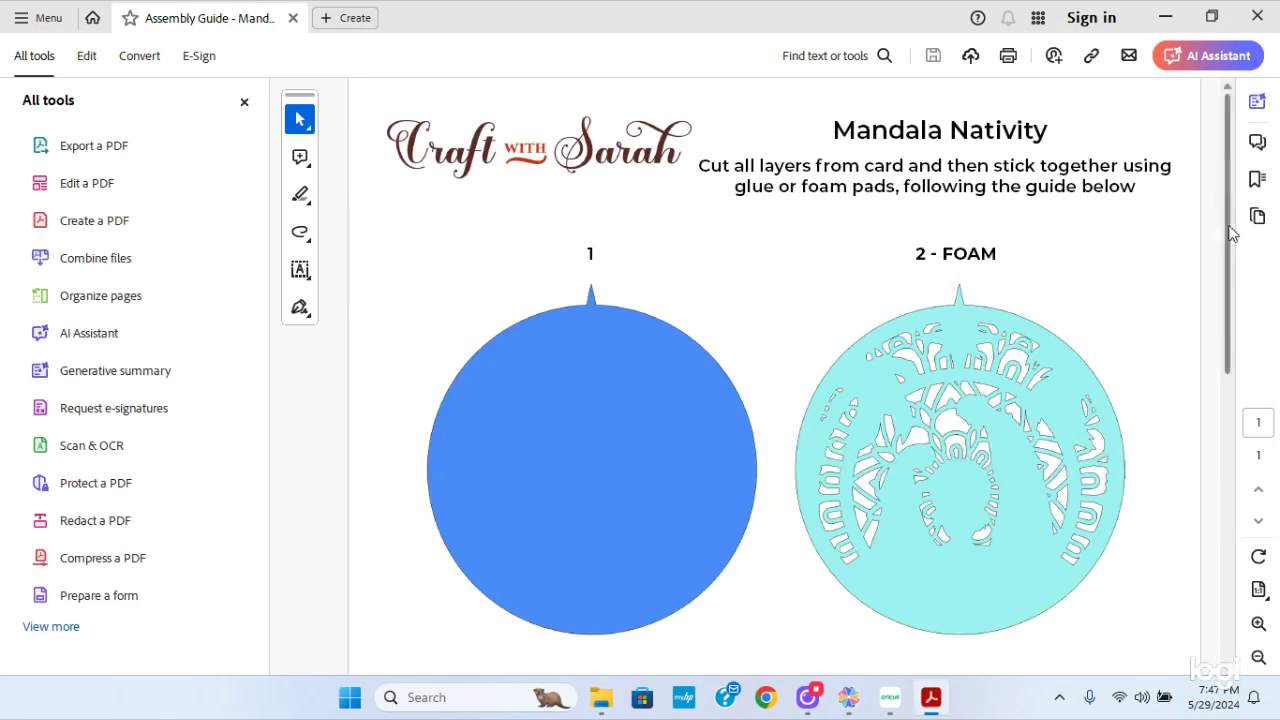
pyautogui.moveTo(1232, 232); pyautogui.dragTo(1228, 266)
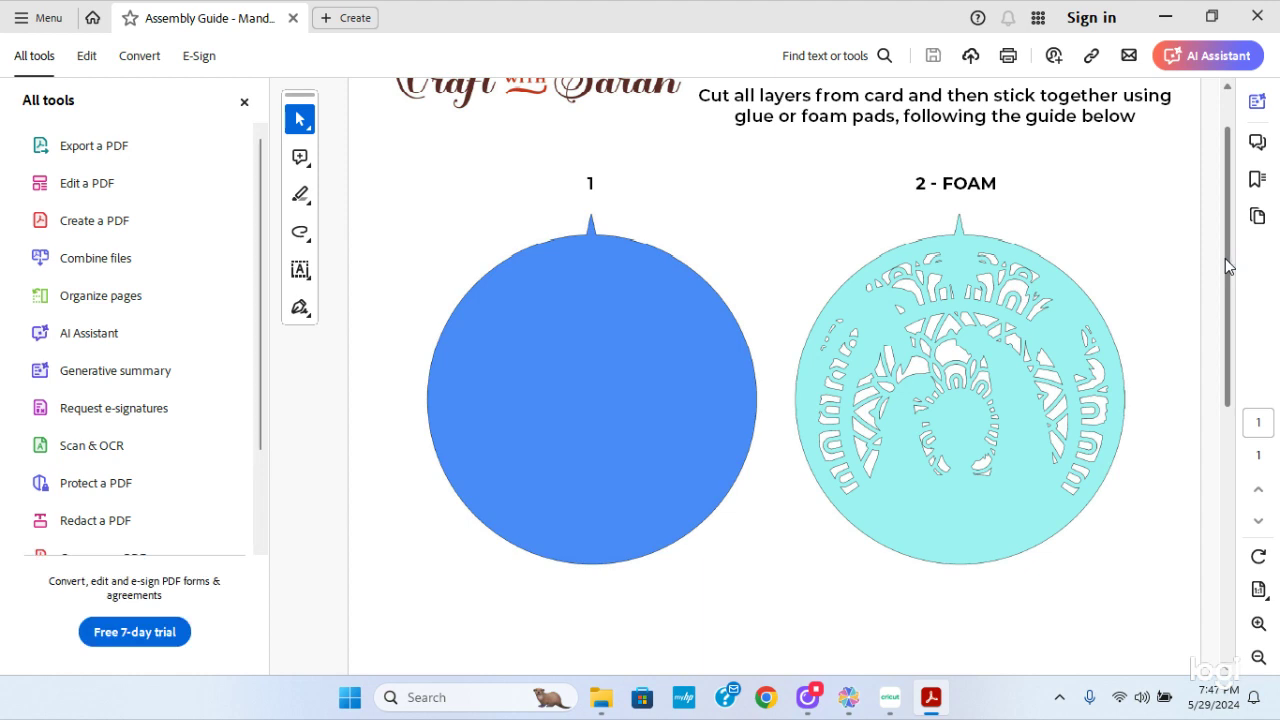
pyautogui.moveTo(1225, 258)
pyautogui.mouseDown()
pyautogui.moveTo(1218, 334)
pyautogui.moveTo(1233, 243)
pyautogui.mouseUp()
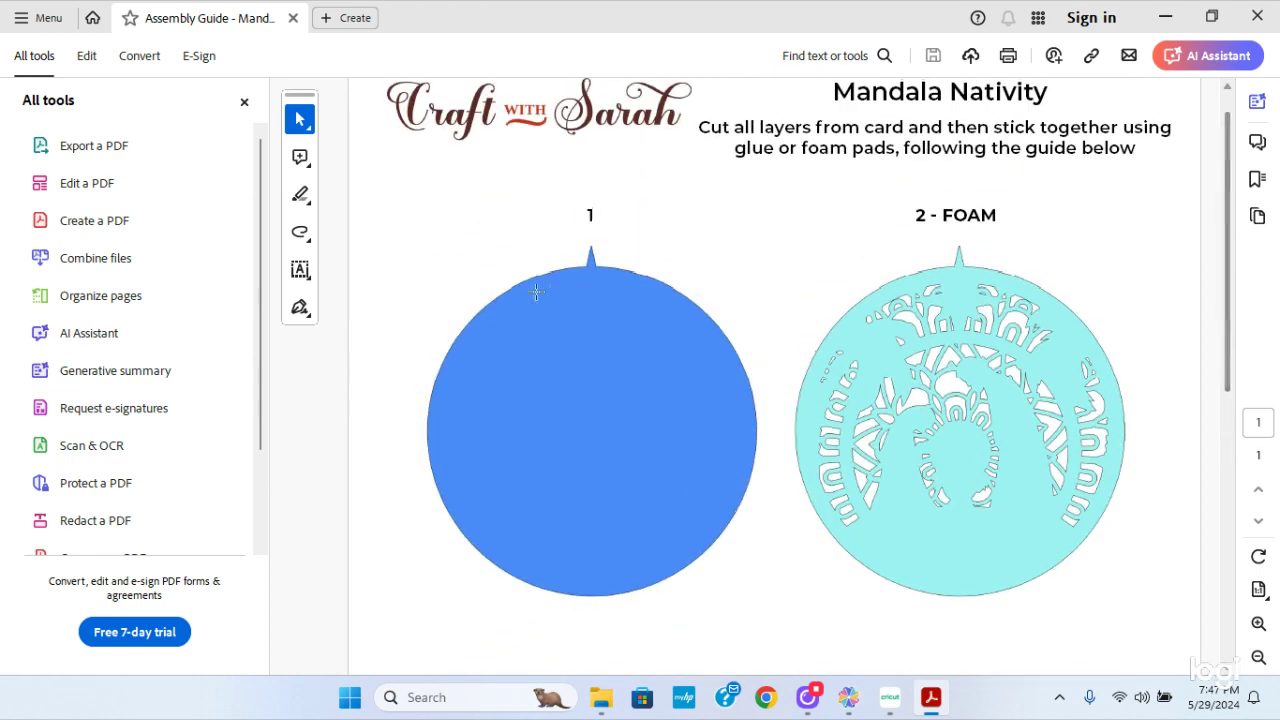
pyautogui.moveTo(1228, 307); pyautogui.dragTo(1234, 523)
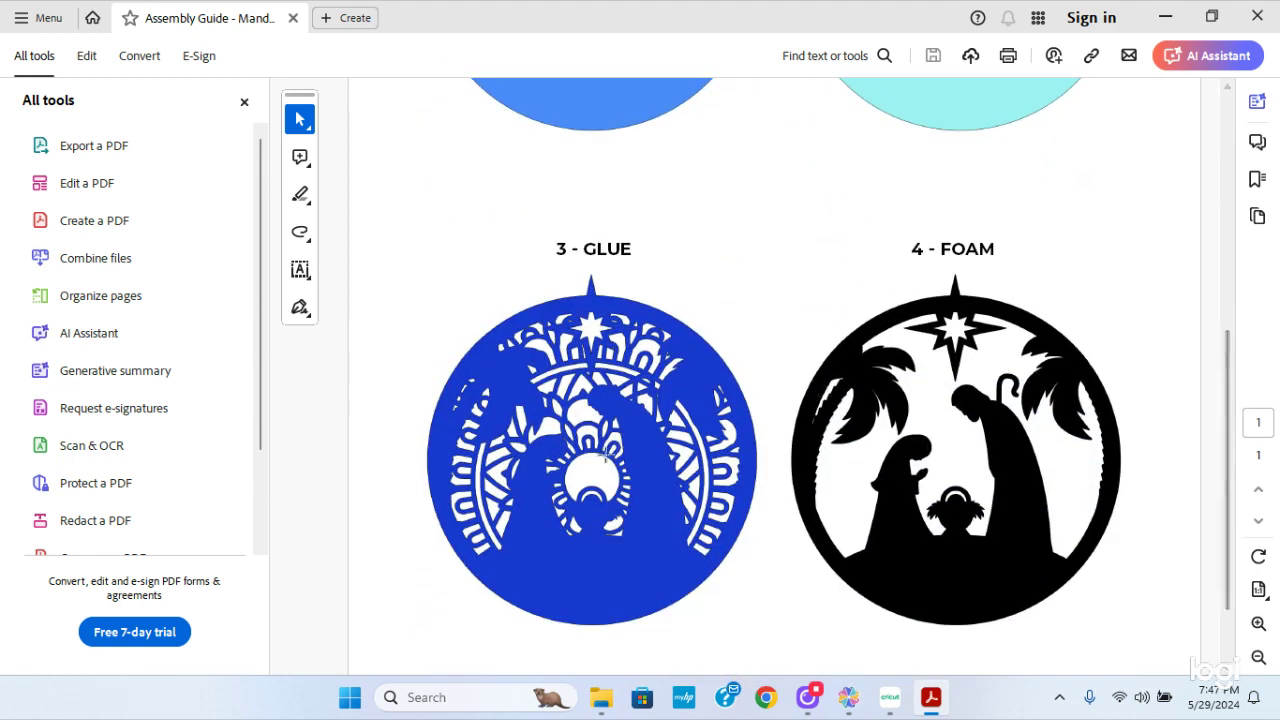
pyautogui.moveTo(1228, 510); pyautogui.dragTo(1228, 310)
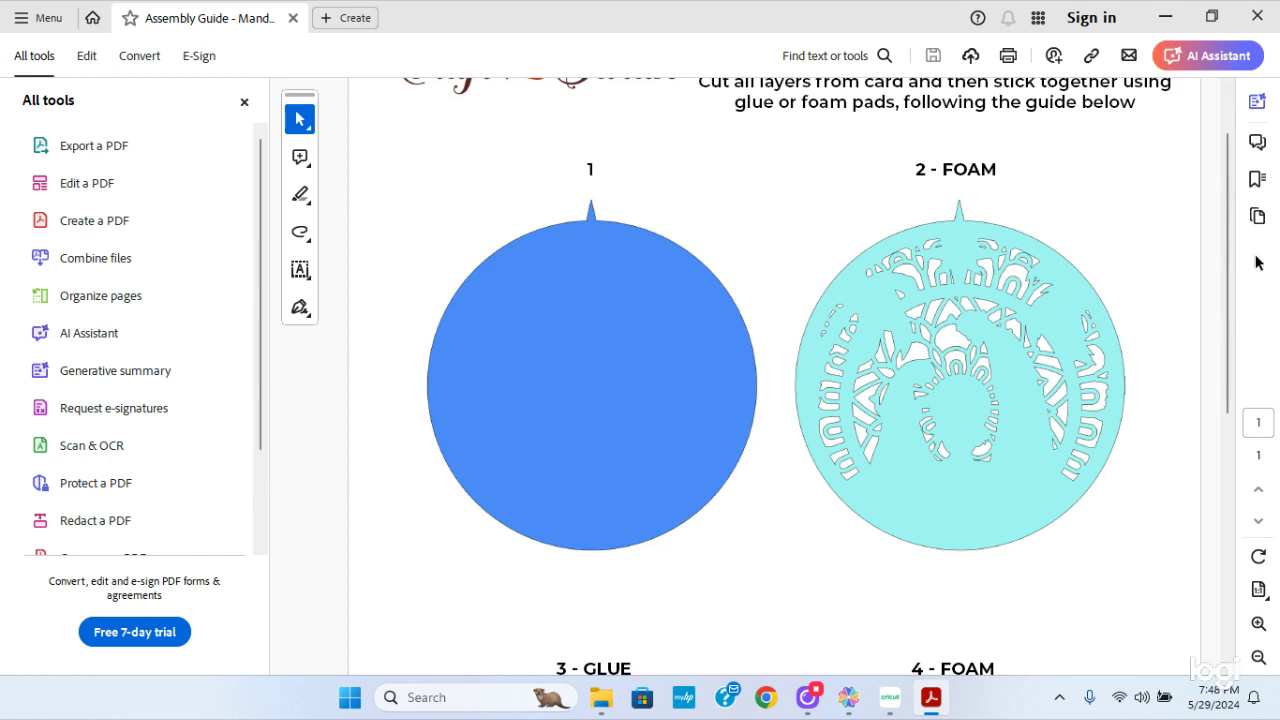
pyautogui.moveTo(1228, 290); pyautogui.dragTo(1222, 462)
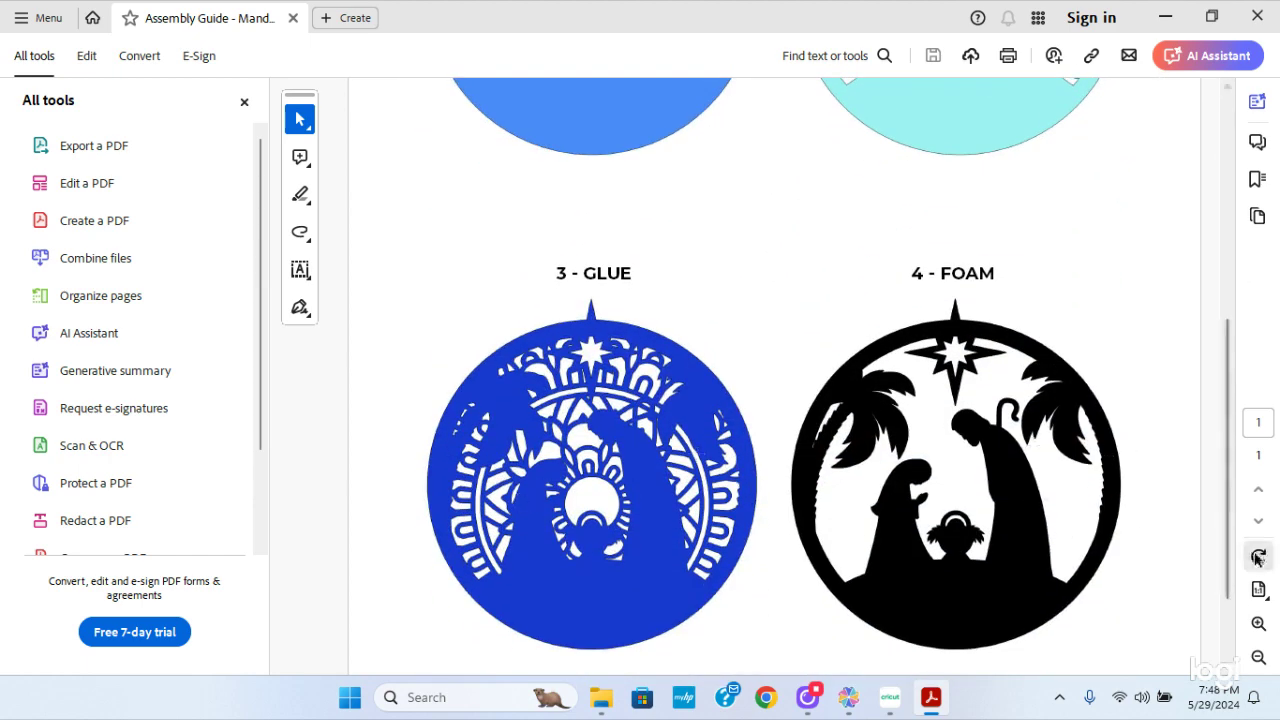
pyautogui.moveTo(1223, 566); pyautogui.dragTo(1217, 378)
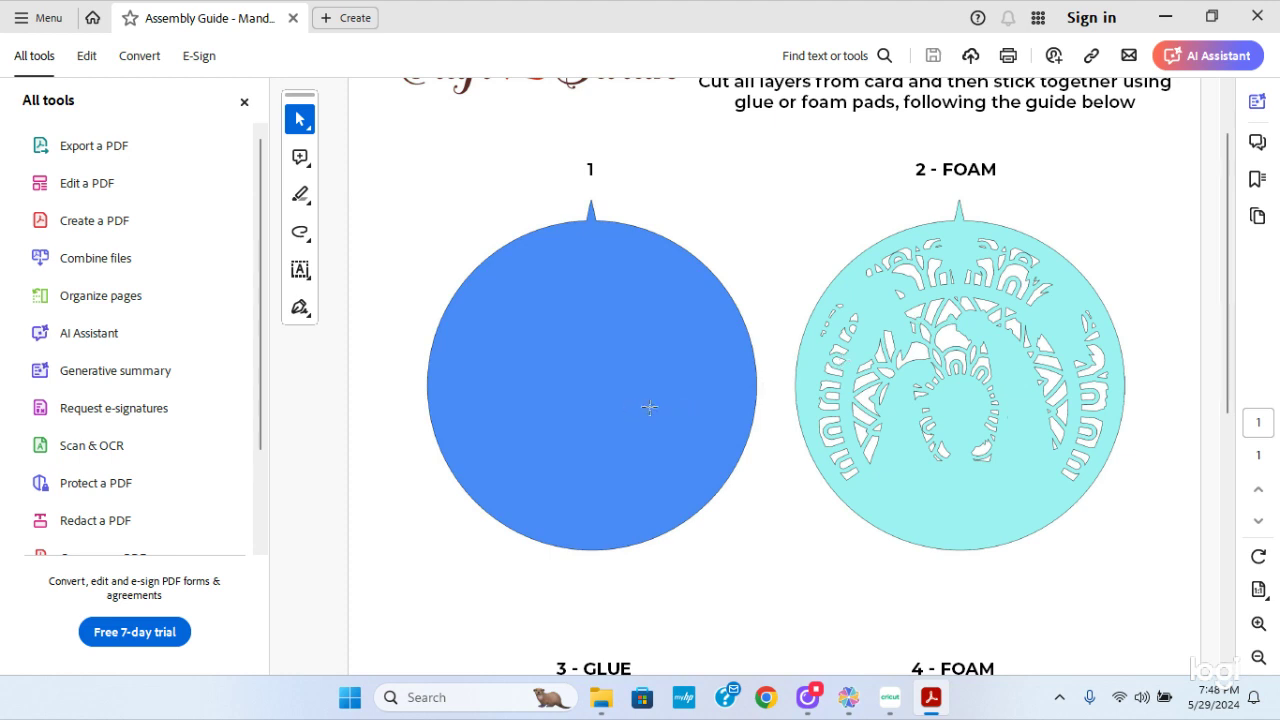
pyautogui.moveTo(1221, 287); pyautogui.dragTo(1223, 429)
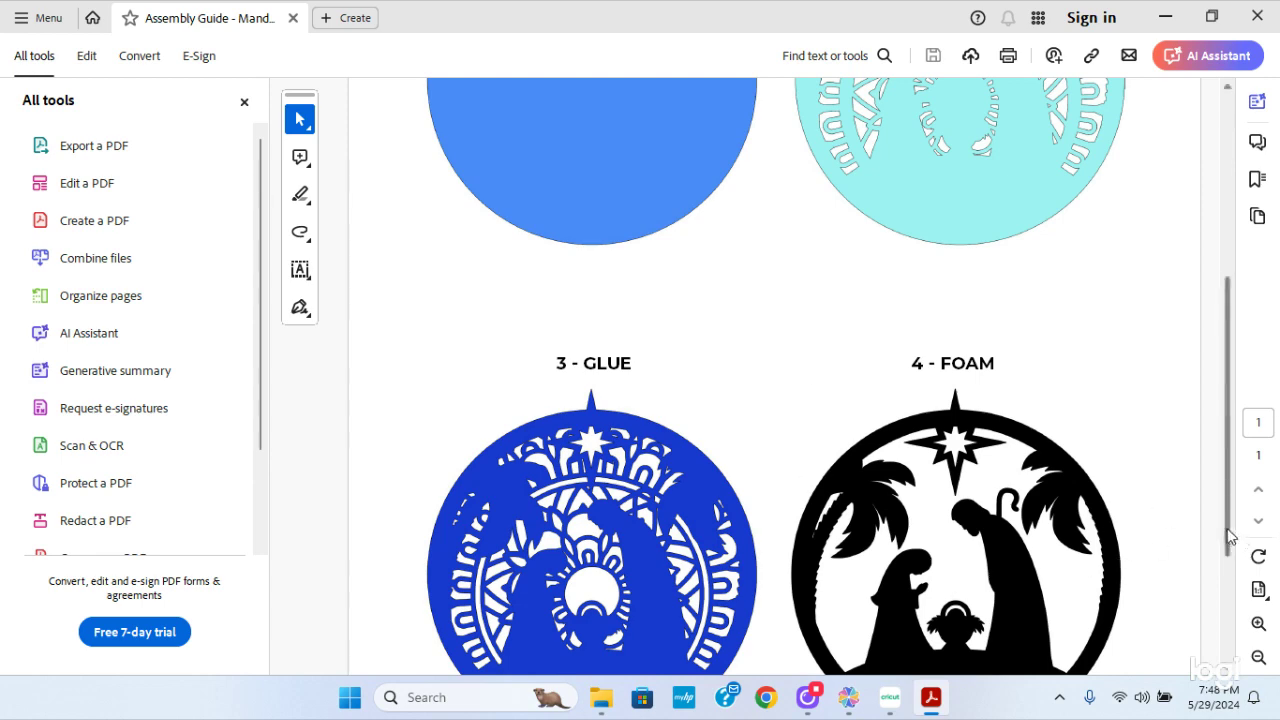
pyautogui.moveTo(1228, 537); pyautogui.dragTo(1240, 340)
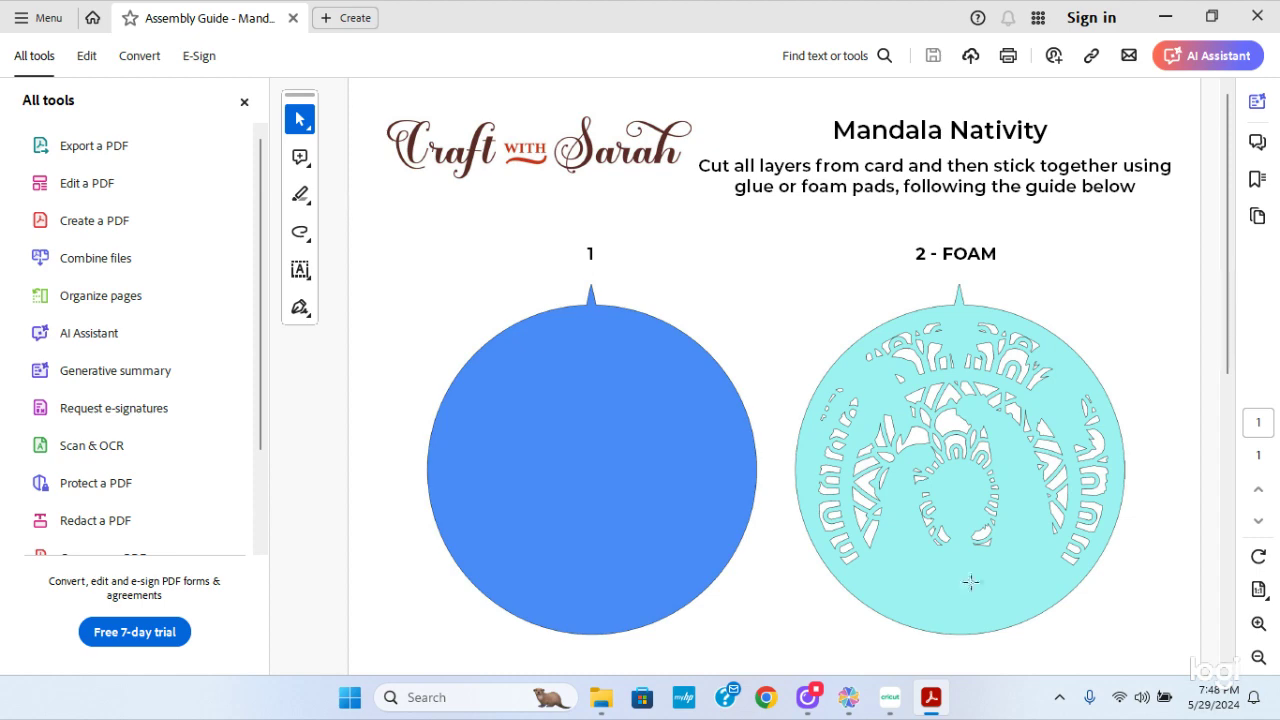
pyautogui.click(1257, 18)
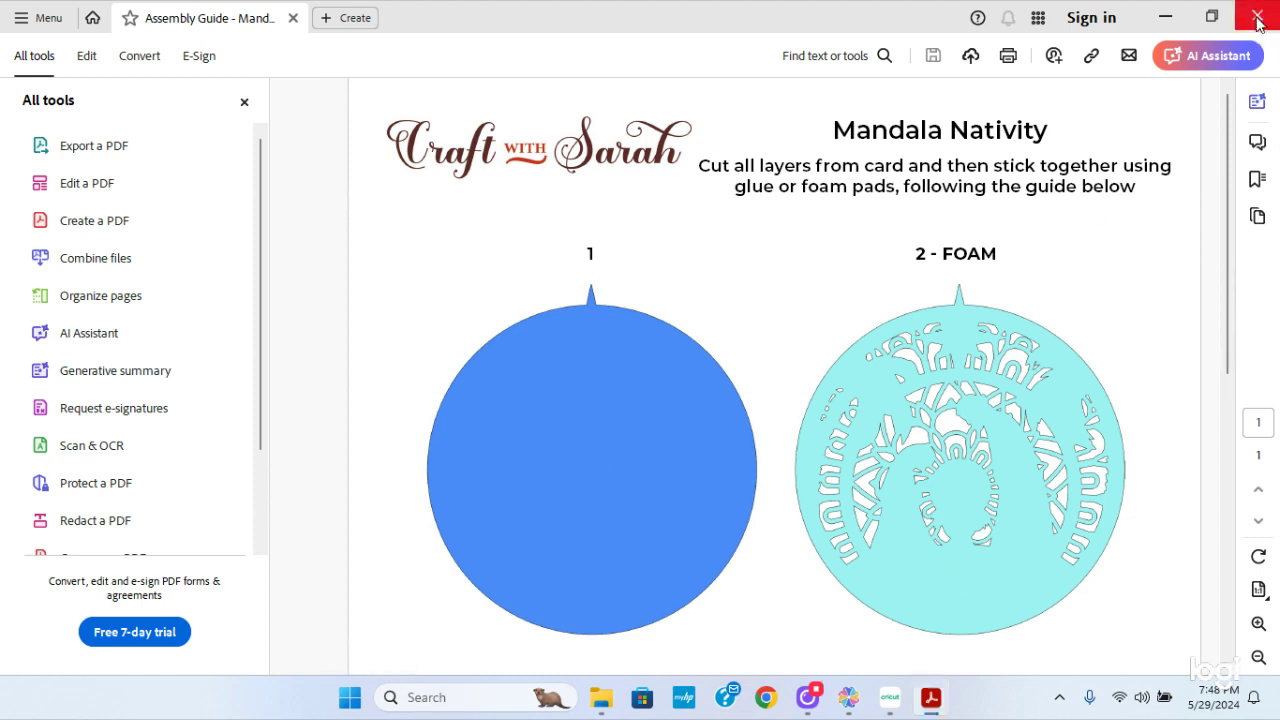
# Step: View the PREVIEW image of the finished layered nativity mandala and close it
pyautogui.doubleClick(420, 303)
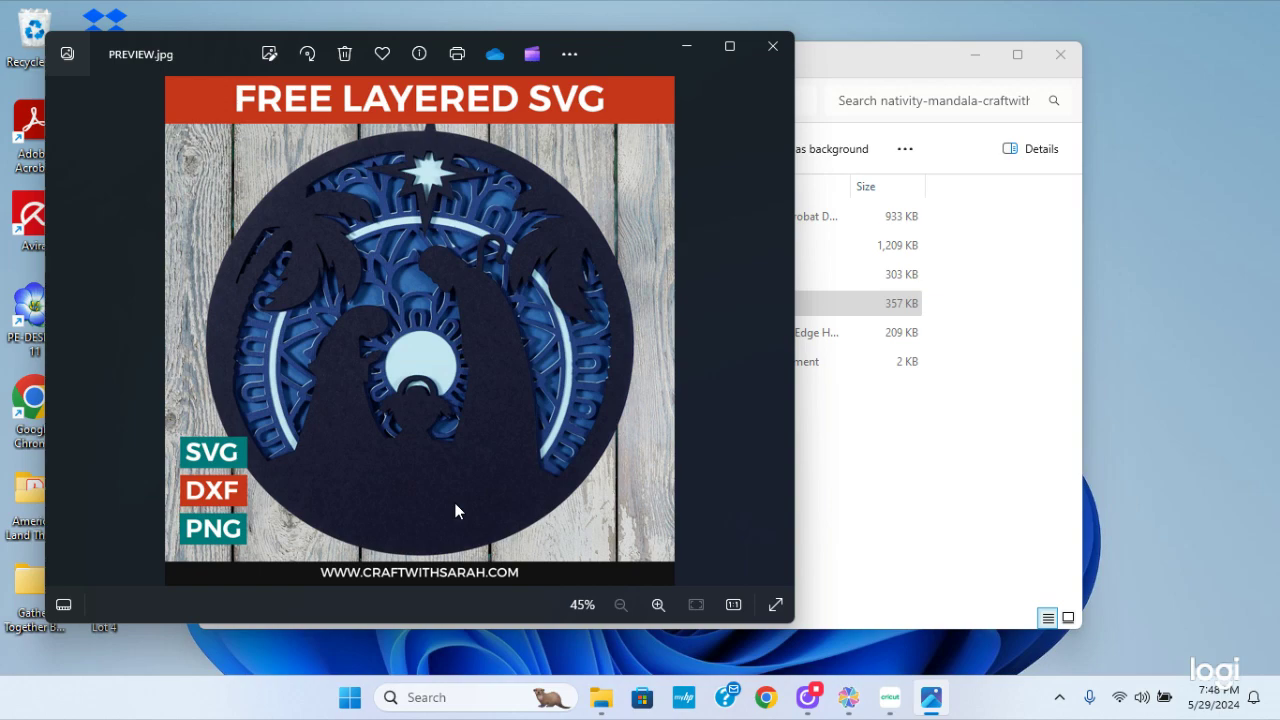
pyautogui.click(773, 45)
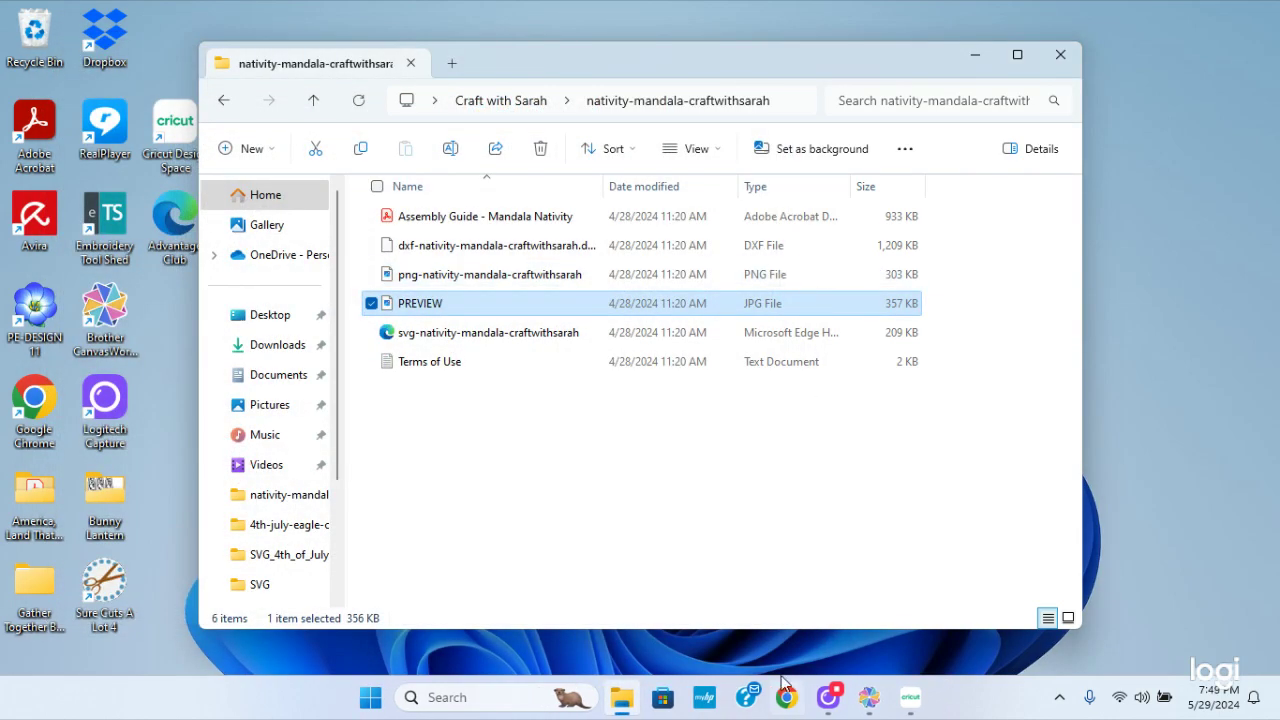
# Step: Switch to Brother CanvasWorkspace, select the navy nativity shape on the mat to check it, and minimize the program
pyautogui.click(870, 701)
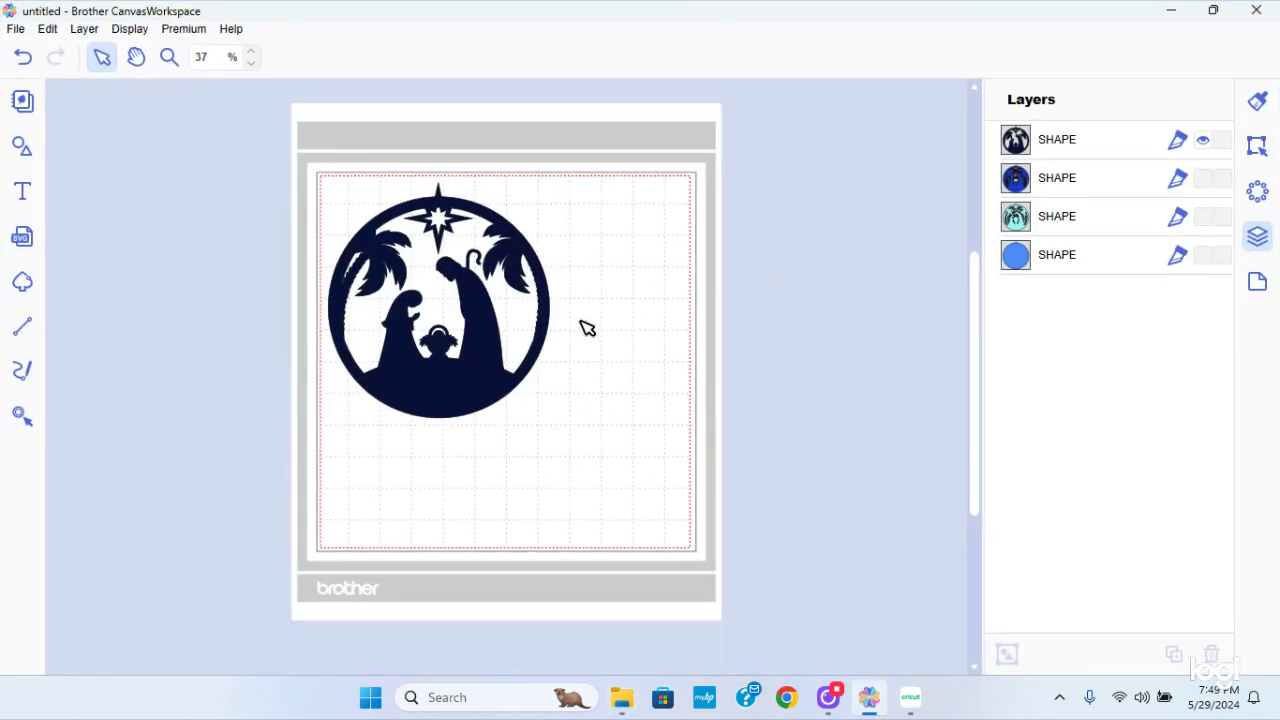
pyautogui.click(410, 370)
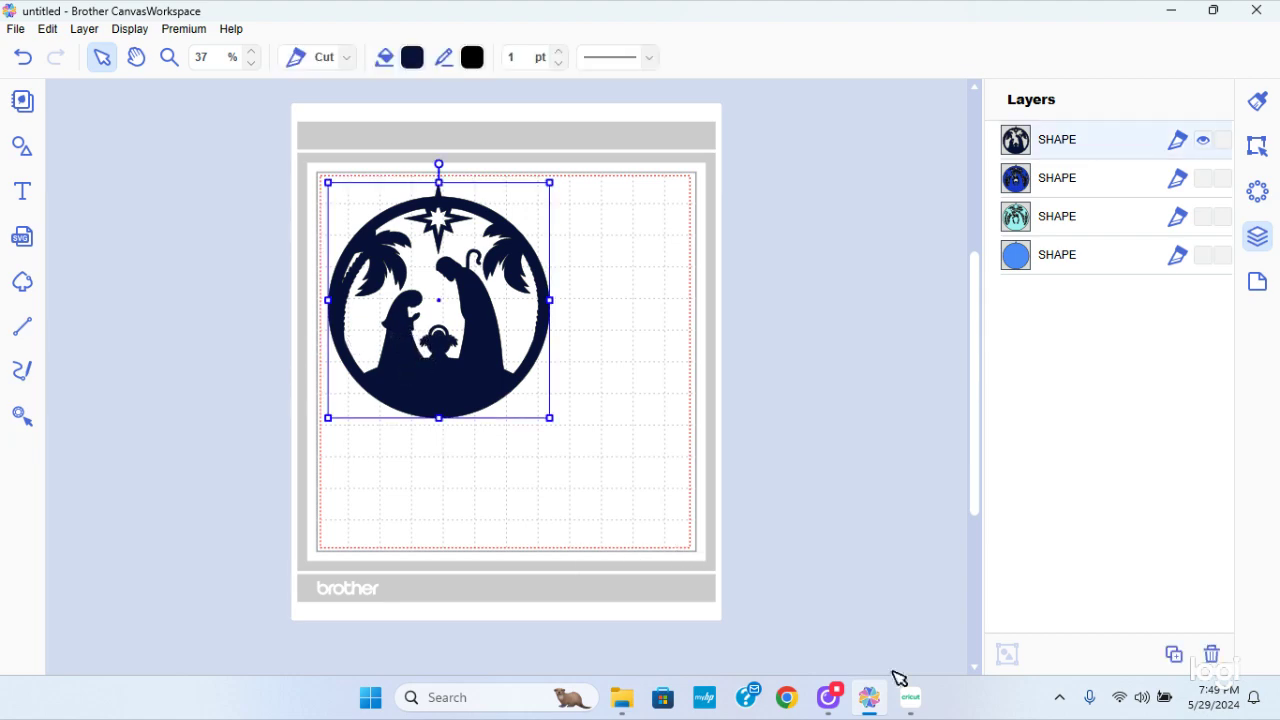
pyautogui.click(869, 699)
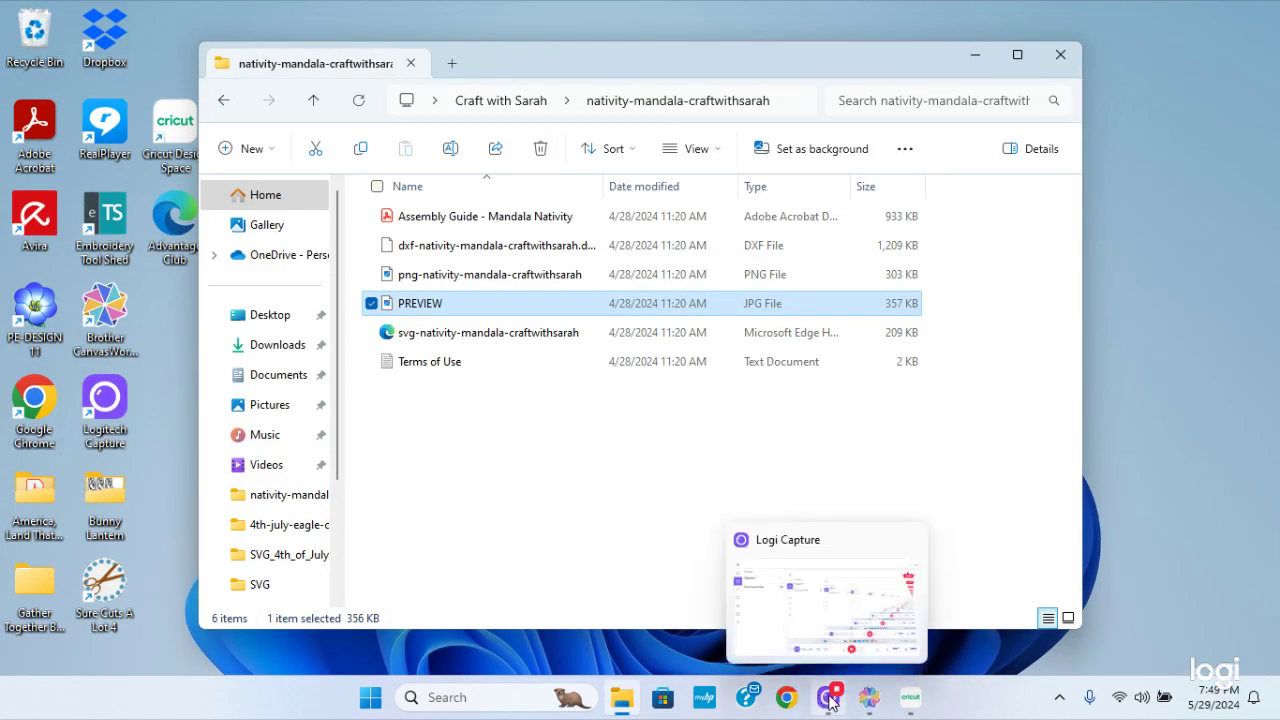
pyautogui.click(829, 700)
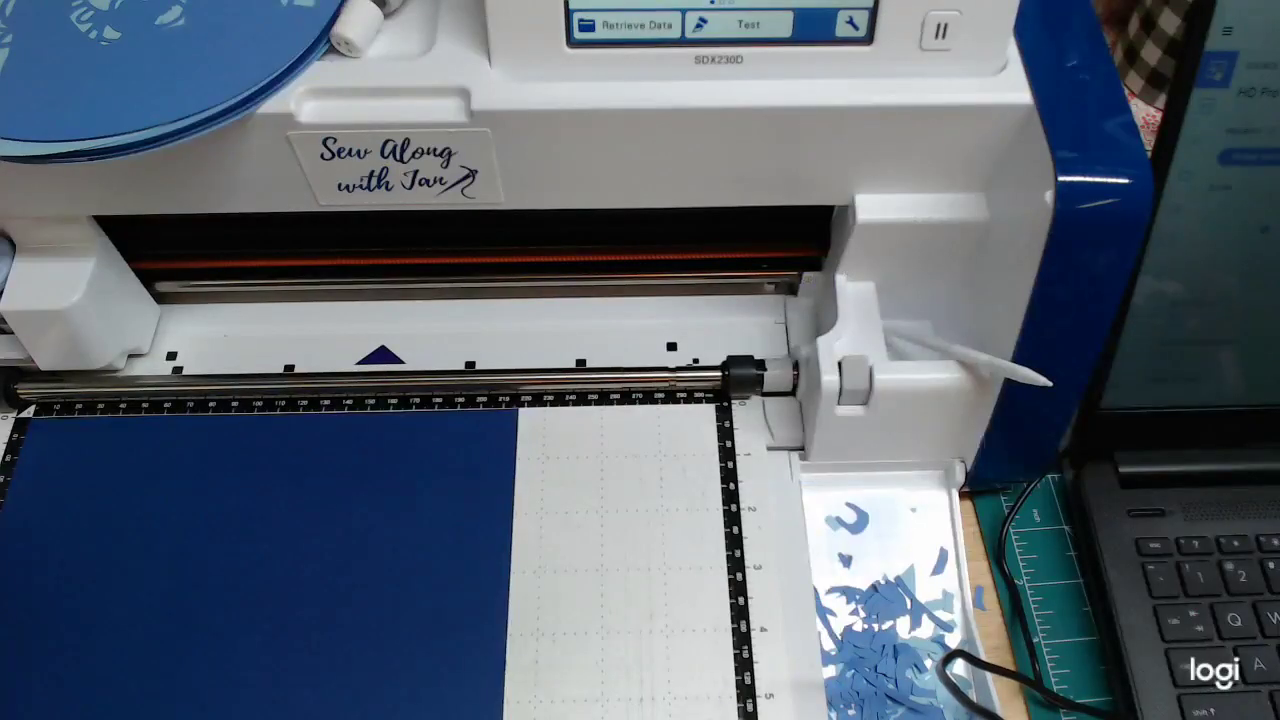